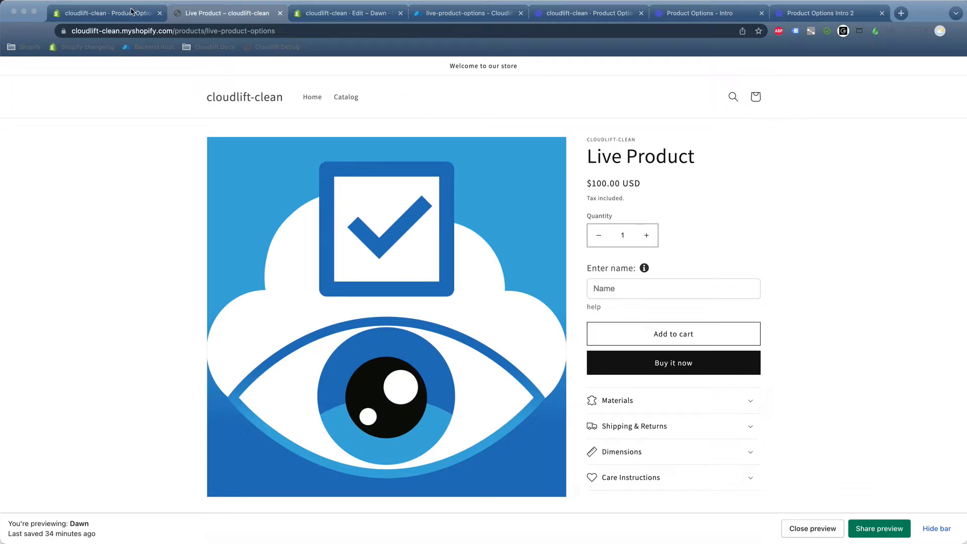
Switch from the Live Product storefront page to the Live Product Options admin tab.
{"action": "left_click", "coordinate": [110, 14]}
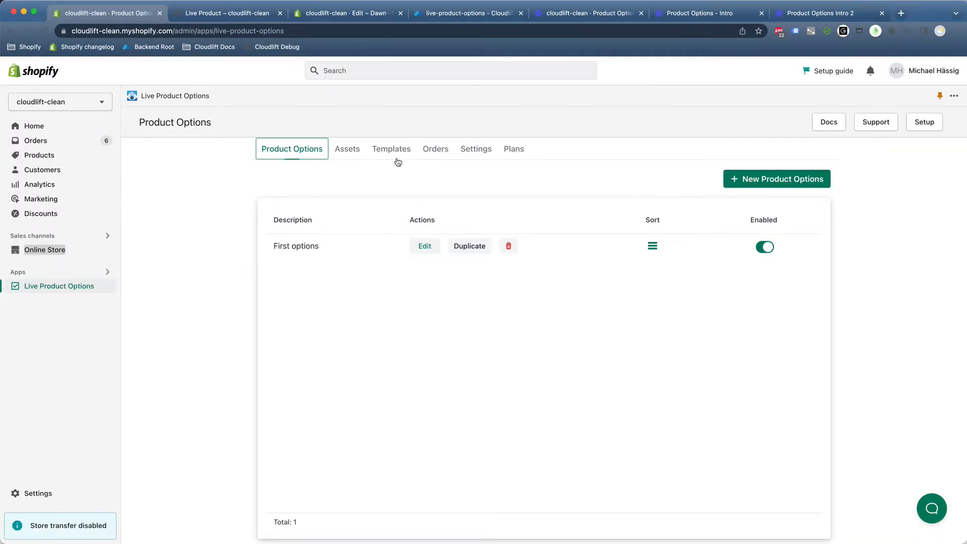
Open the app's Settings, keep Dawn as the selected theme, and refresh the theme status.
{"action": "left_click", "coordinate": [468, 151]}
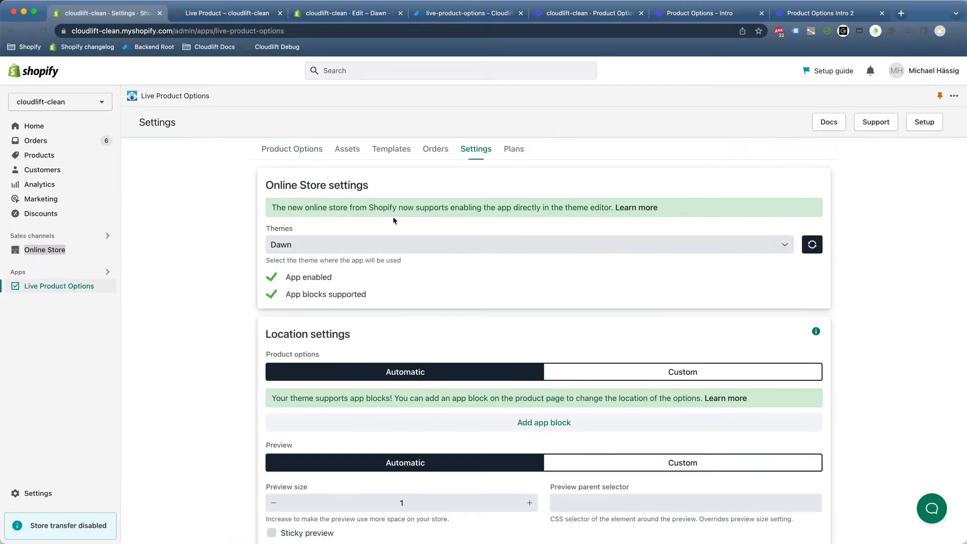
{"action": "left_click", "coordinate": [363, 244]}
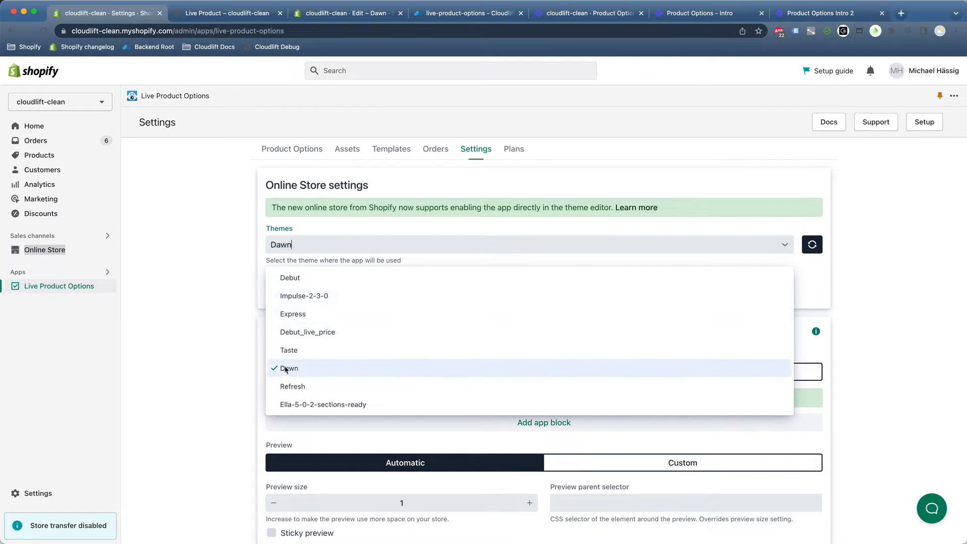
{"action": "left_click", "coordinate": [255, 369]}
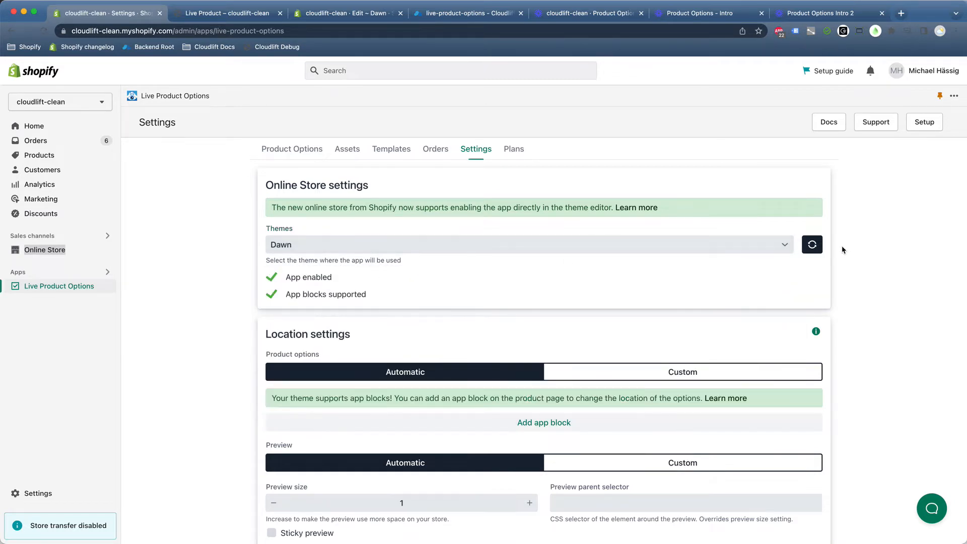
{"action": "left_click", "coordinate": [816, 248]}
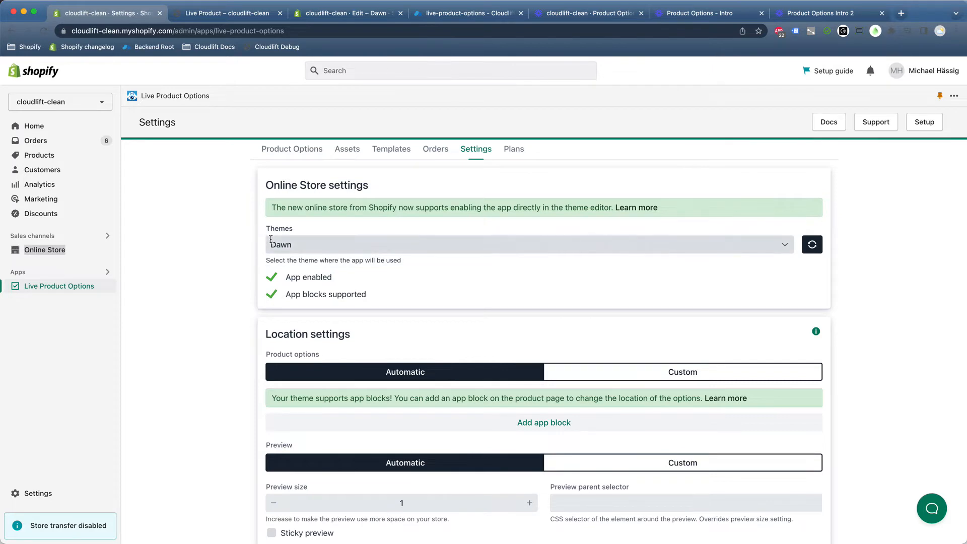
{"action": "left_click", "coordinate": [297, 245]}
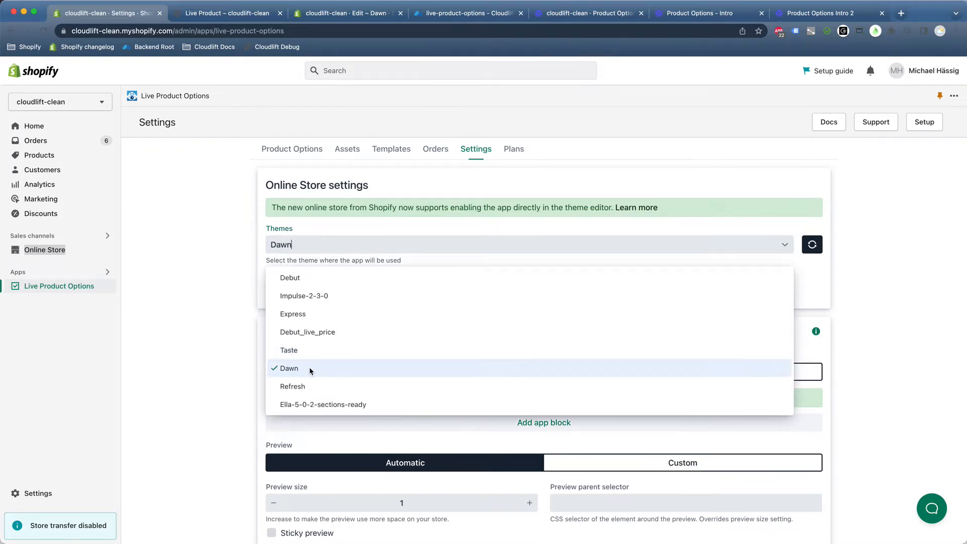
{"action": "left_click", "coordinate": [308, 369]}
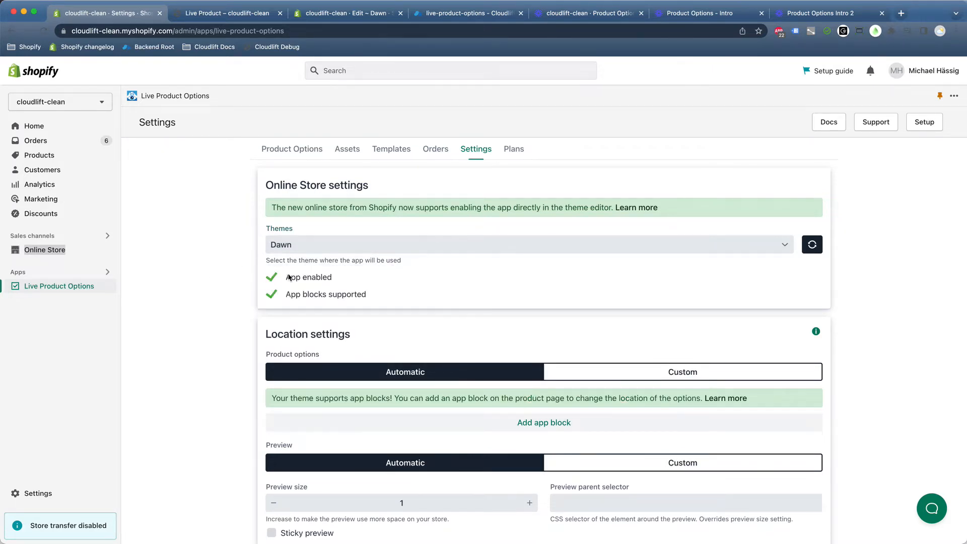
Review the App enabled and App blocks supported statuses, then scroll to the Location settings.
{"action": "left_click_drag", "start_coordinate": [280, 278], "coordinate": [339, 283]}
{"action": "left_click", "coordinate": [344, 284]}
{"action": "left_click_drag", "start_coordinate": [286, 299], "coordinate": [367, 297]}
{"action": "left_click", "coordinate": [380, 299]}
{"action": "left_click_drag", "start_coordinate": [292, 295], "coordinate": [364, 297]}
{"action": "left_click", "coordinate": [361, 297]}
{"action": "scroll", "coordinate": [322, 363], "scroll_direction": "down", "scroll_amount": 1}
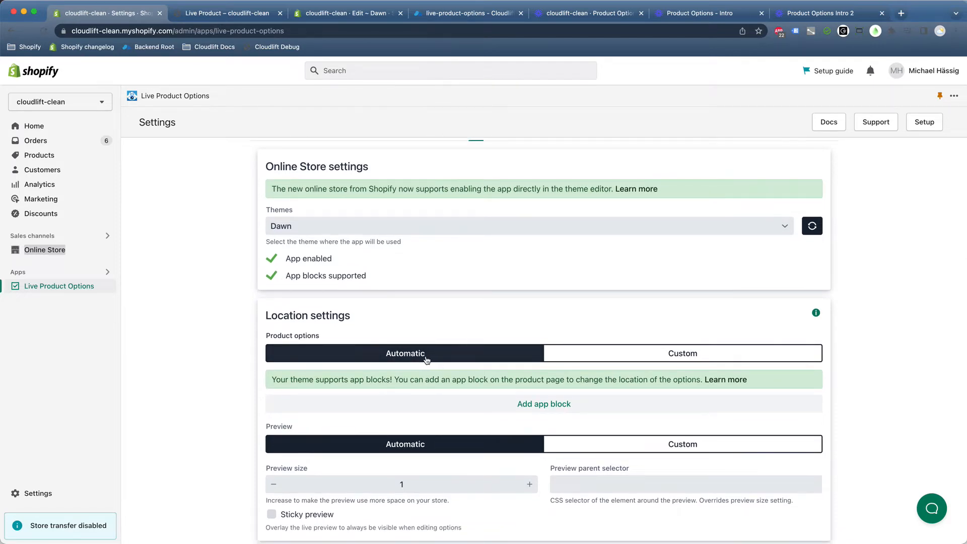
{"action": "scroll", "coordinate": [416, 364], "scroll_direction": "down", "scroll_amount": 1}
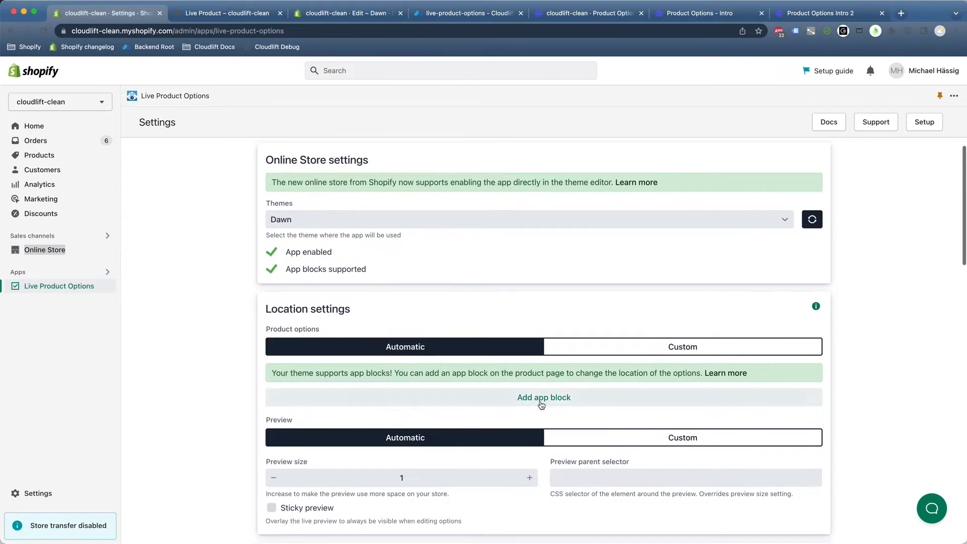
Launch the Dawn theme editor via Add app block and show the product template's sections list.
{"action": "left_click", "coordinate": [557, 403]}
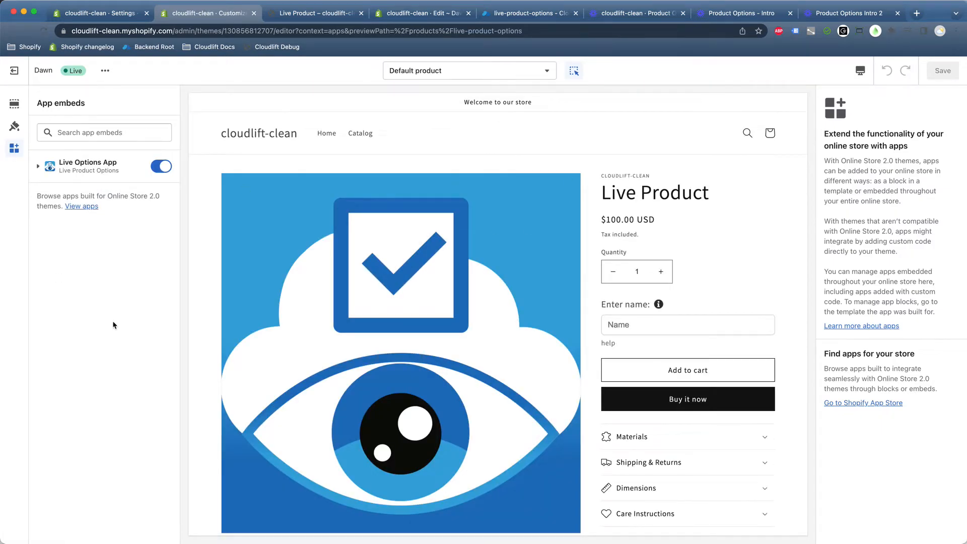
{"action": "left_click", "coordinate": [15, 106]}
{"action": "scroll", "coordinate": [133, 291], "scroll_direction": "down", "scroll_amount": 1}
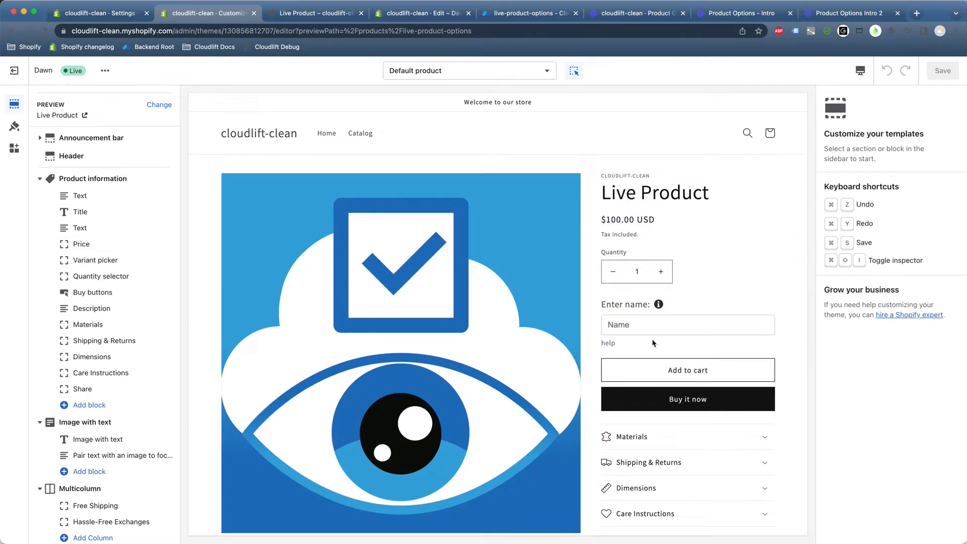
Add the Live Product Options block between Variant picker and Quantity selector, save, and view the storefront.
{"action": "left_click", "coordinate": [88, 406]}
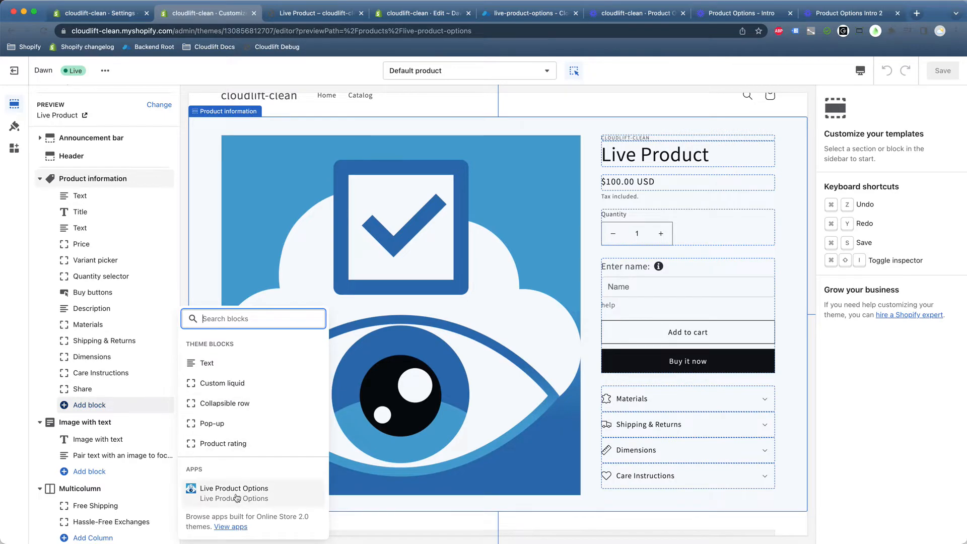
{"action": "left_click", "coordinate": [268, 499]}
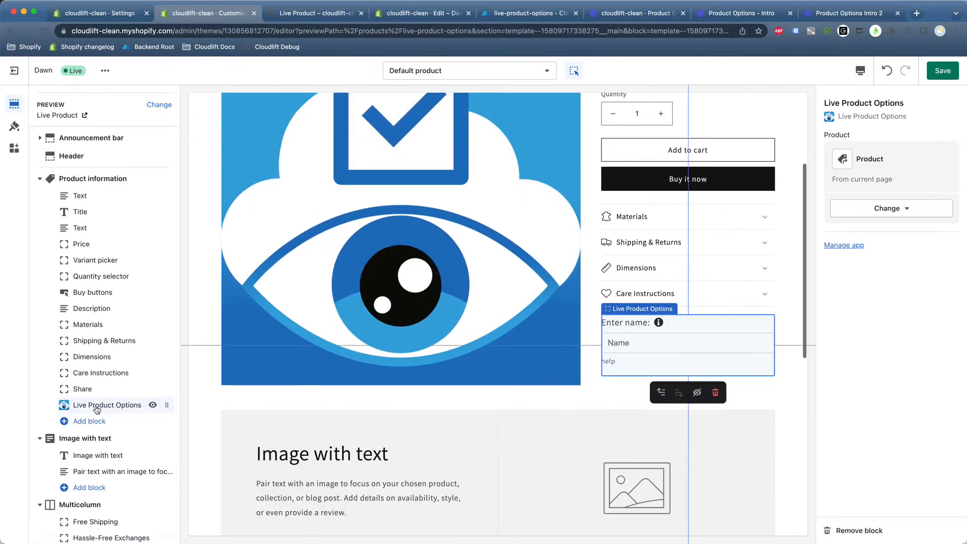
{"action": "left_click_drag", "start_coordinate": [167, 405], "coordinate": [108, 276]}
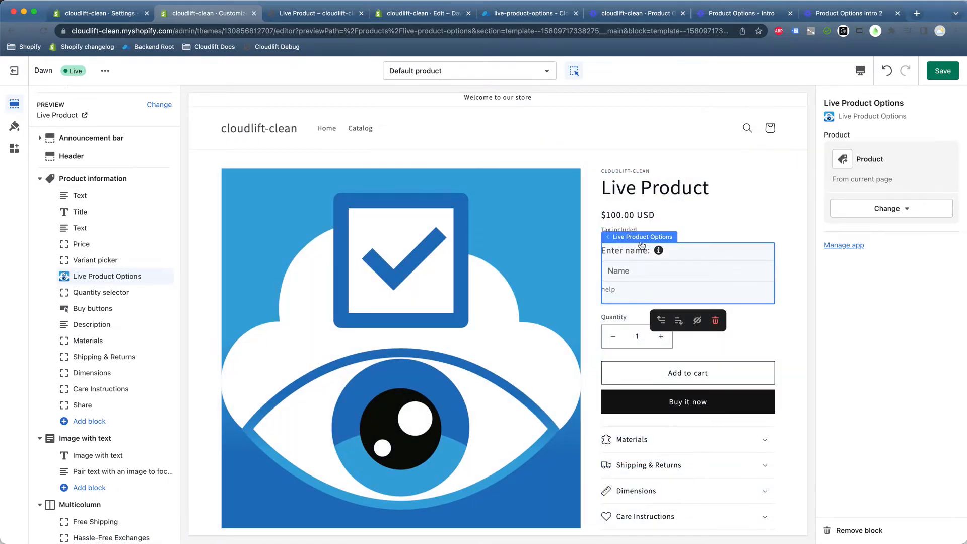
{"action": "left_click", "coordinate": [952, 72]}
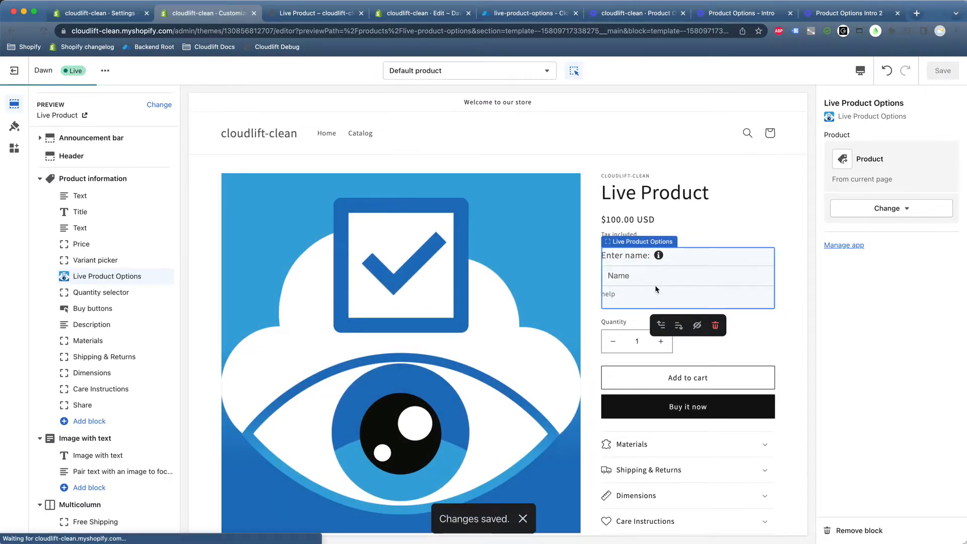
{"action": "left_click", "coordinate": [318, 13]}
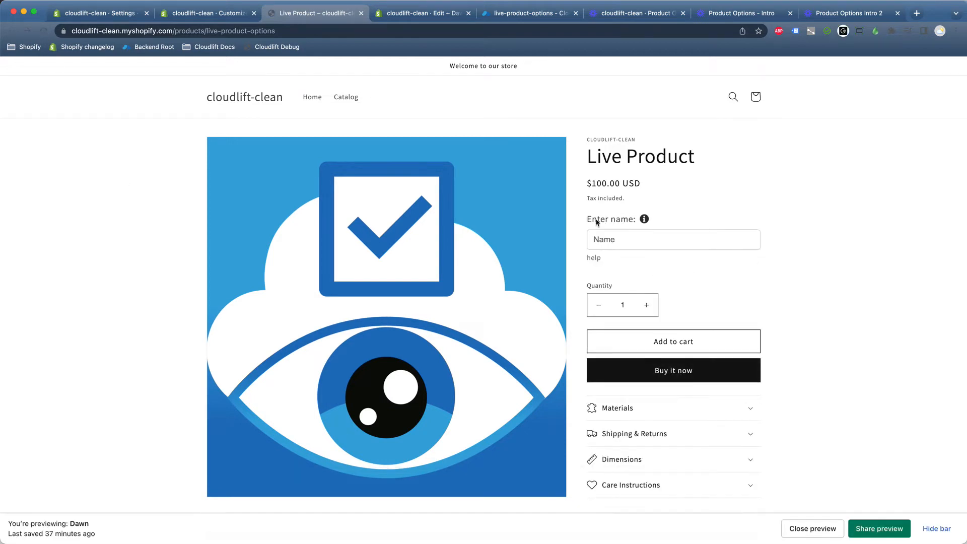
Try the Name field on the storefront, then recheck the App blocks supported status in settings.
{"action": "left_click", "coordinate": [654, 247]}
{"action": "left_click", "coordinate": [211, 14]}
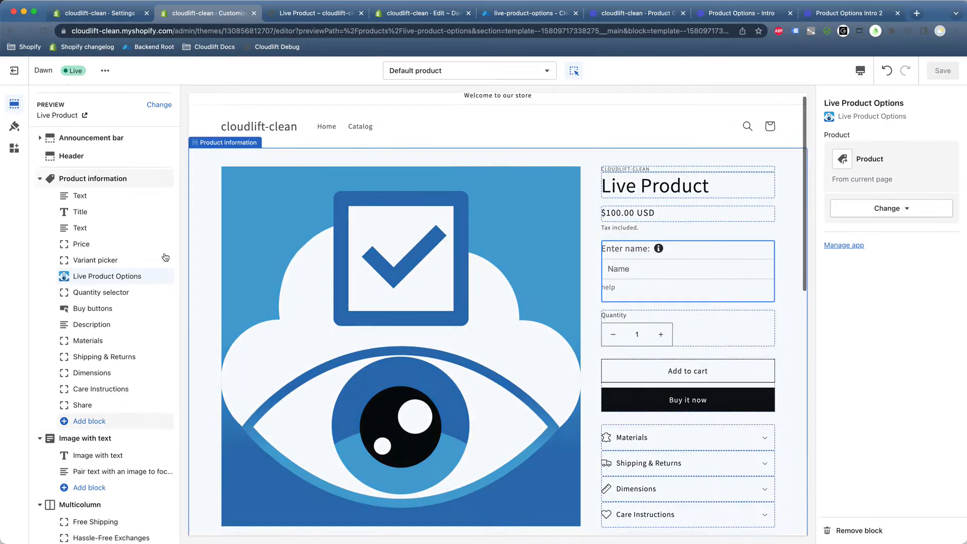
{"action": "left_click", "coordinate": [303, 19]}
{"action": "left_click", "coordinate": [130, 16]}
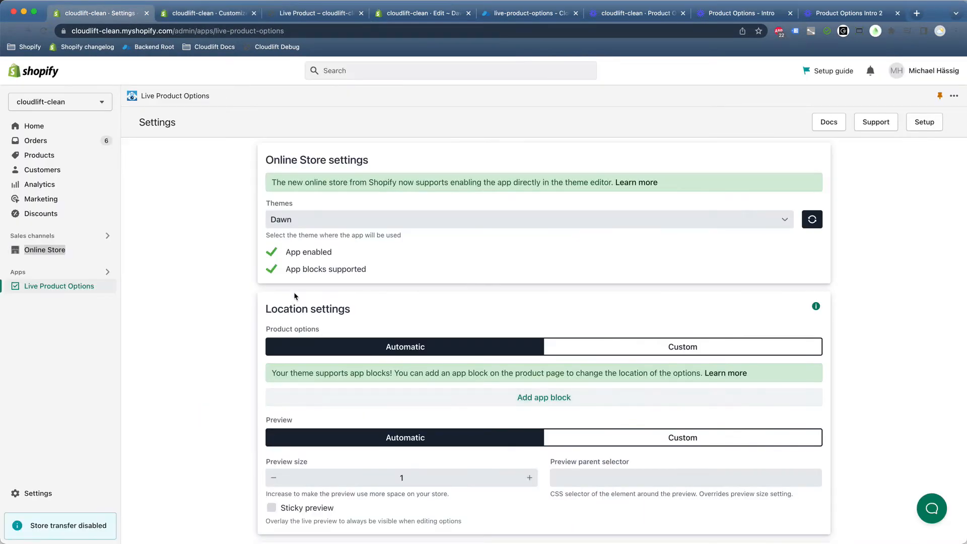
{"action": "left_click_drag", "start_coordinate": [289, 272], "coordinate": [368, 275]}
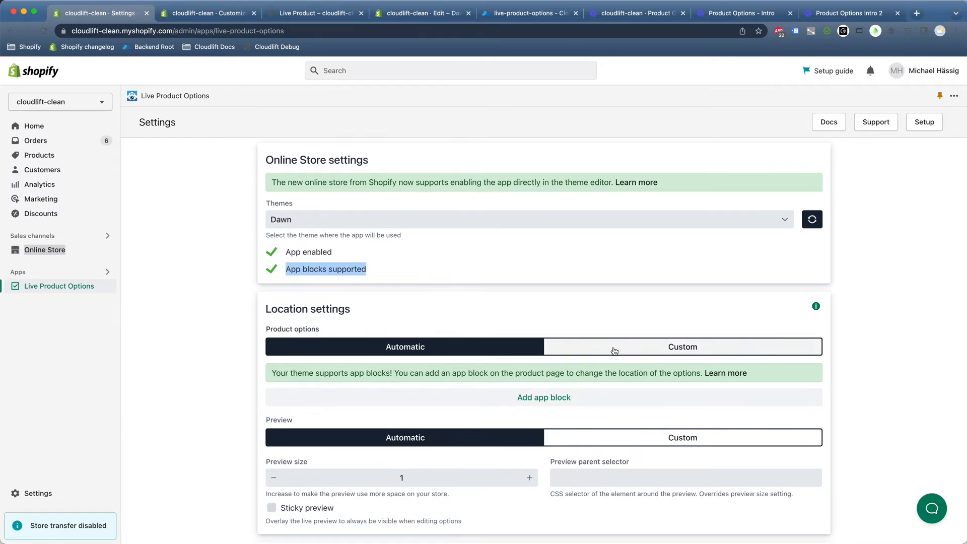
Switch Product options placement from Automatic to Custom, revealing the .cl-options selector.
{"action": "left_click", "coordinate": [686, 347]}
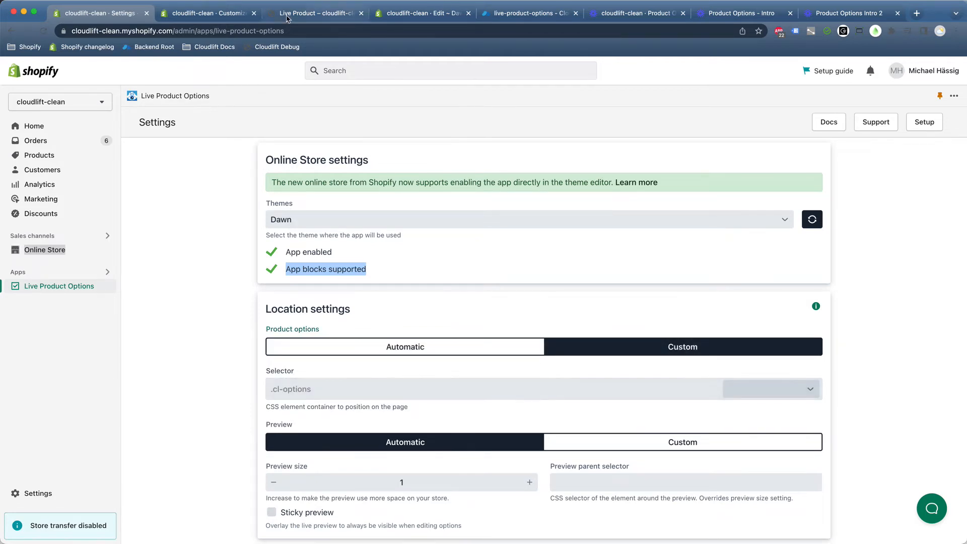
{"action": "left_click", "coordinate": [312, 13]}
{"action": "left_click", "coordinate": [207, 12]}
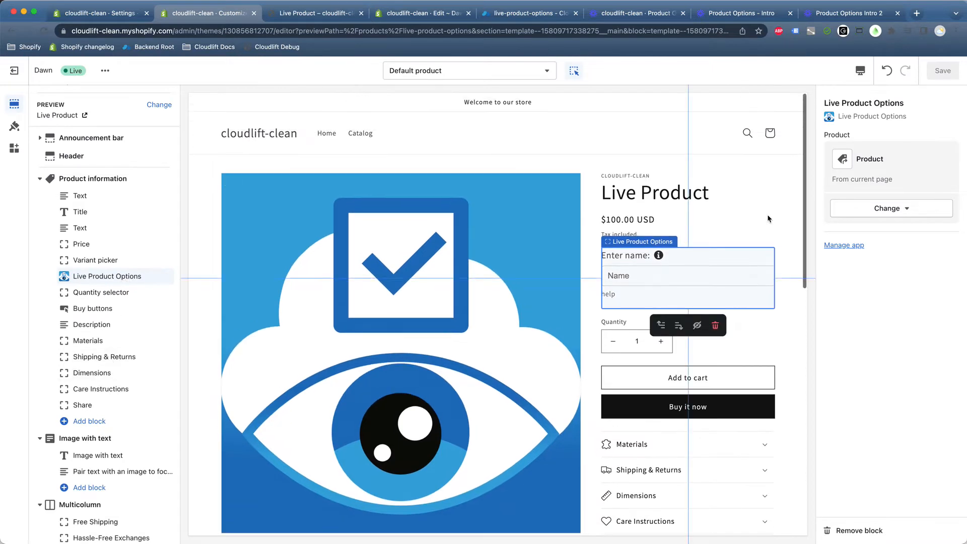
Remove the Live Product Options block and reload the storefront to see Enter name below Quantity.
{"action": "left_click", "coordinate": [882, 529]}
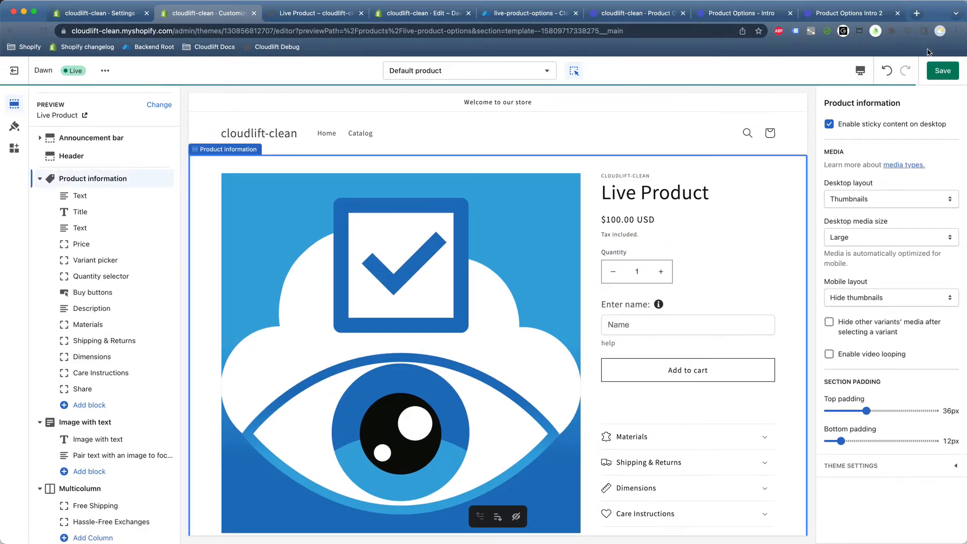
{"action": "left_click", "coordinate": [322, 13]}
{"action": "left_click", "coordinate": [44, 31]}
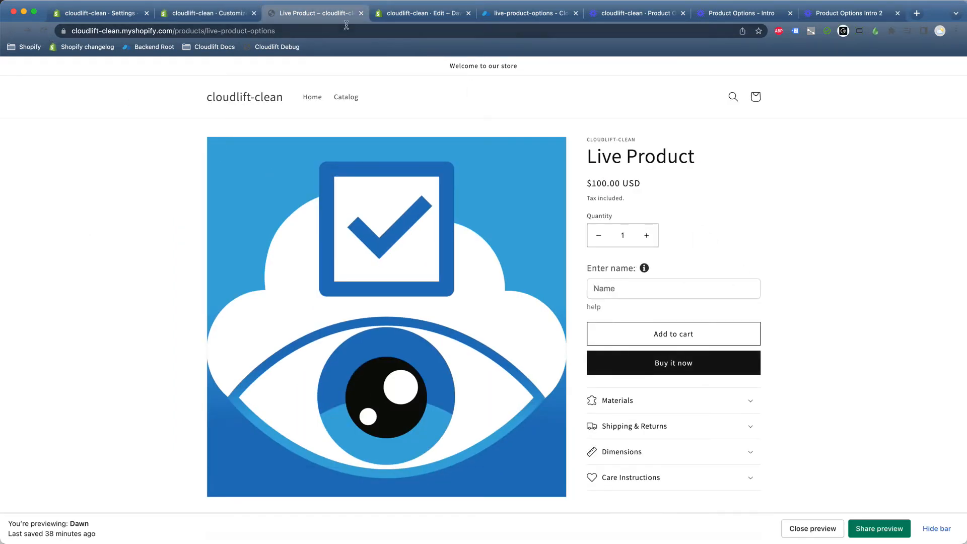
Inspect the Quantity wrapper in DevTools and copy its product-form__quantity class name.
{"action": "right_click", "coordinate": [599, 221]}
{"action": "left_click", "coordinate": [628, 309]}
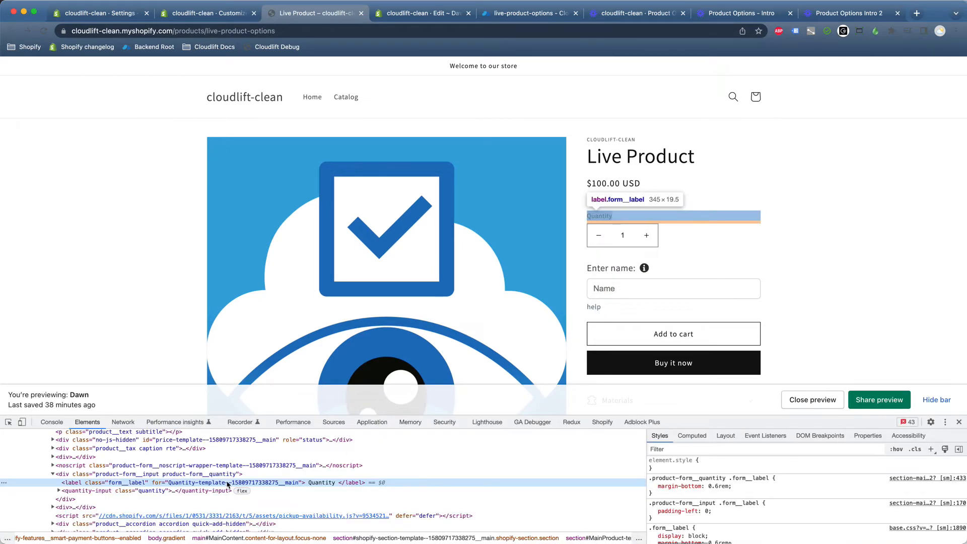
{"action": "left_click", "coordinate": [129, 474]}
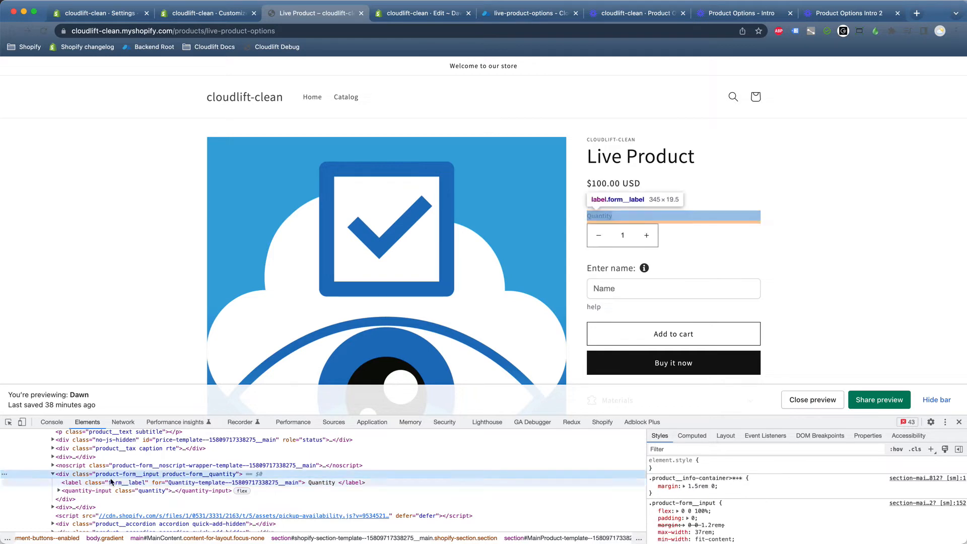
{"action": "double_click", "coordinate": [165, 474]}
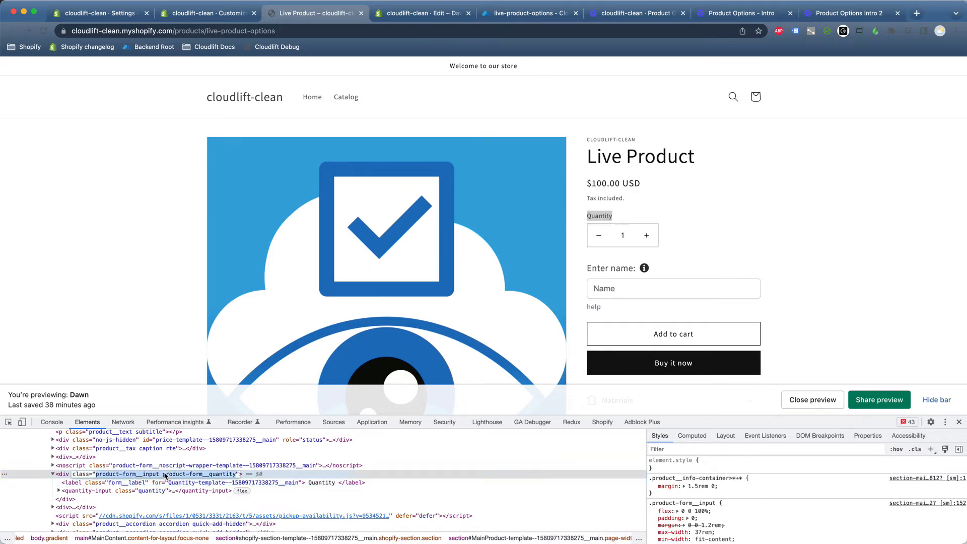
{"action": "left_click", "coordinate": [165, 475]}
{"action": "left_click_drag", "start_coordinate": [164, 476], "coordinate": [225, 474]}
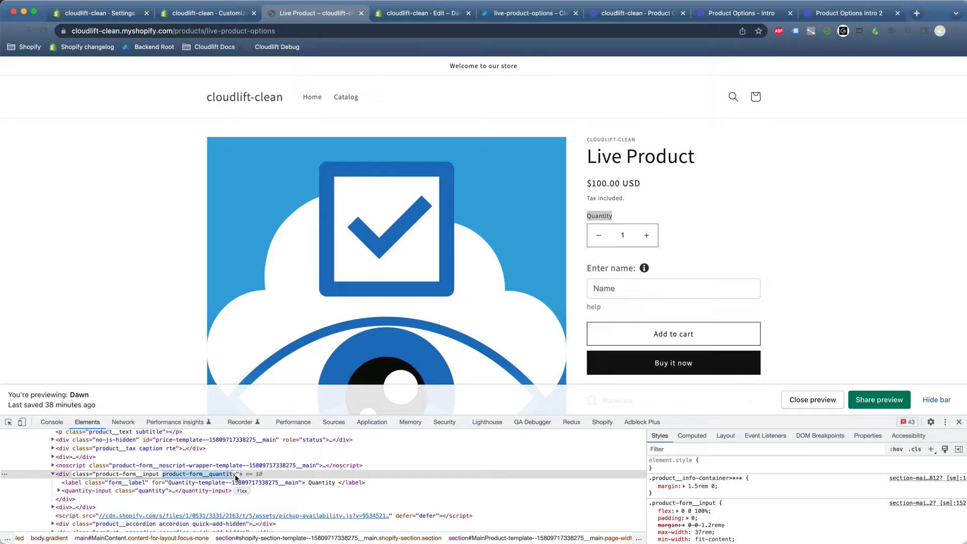
{"action": "left_click_drag", "start_coordinate": [236, 476], "coordinate": [164, 476]}
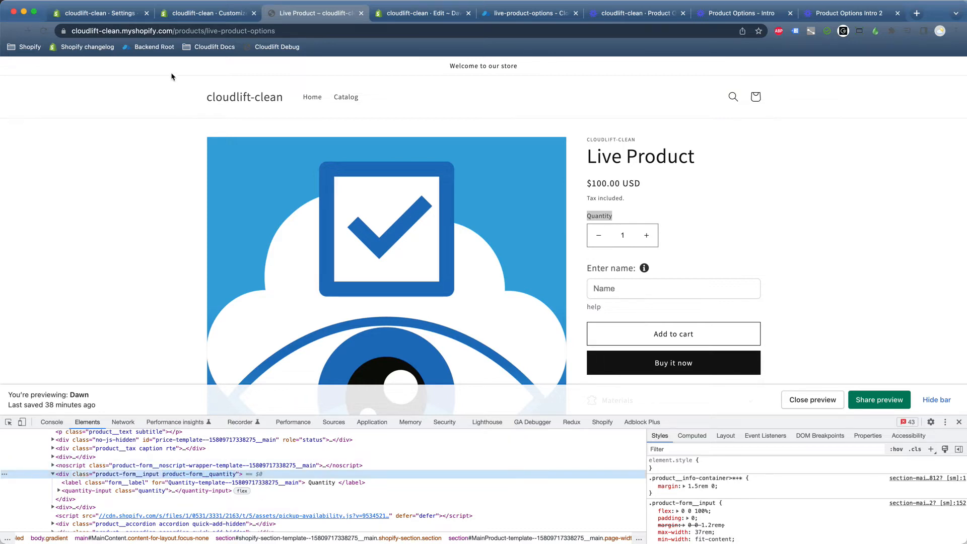
{"action": "left_click", "coordinate": [209, 13]}
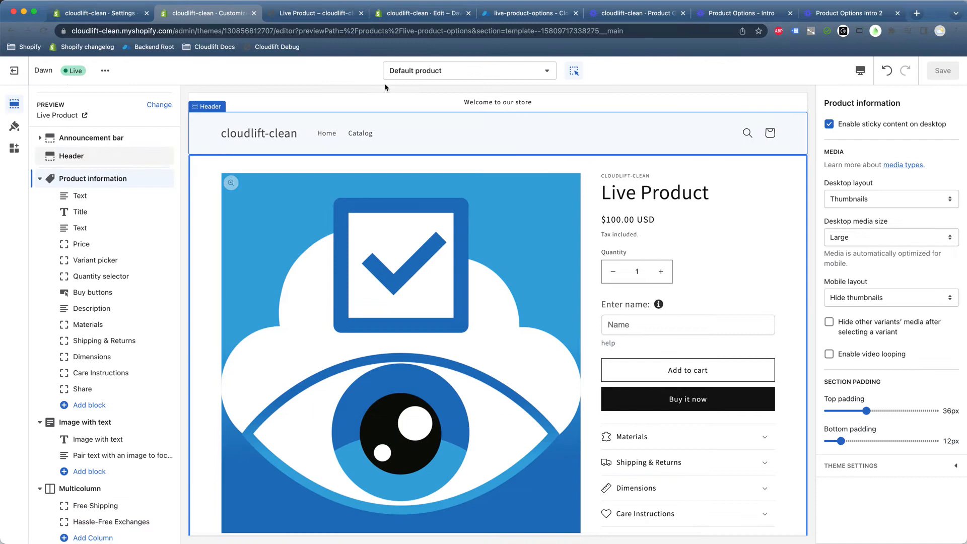
Paste .product-form__quantity into the Selector field, choose Before, and check the storefront placement.
{"action": "left_click", "coordinate": [123, 14]}
{"action": "left_click", "coordinate": [332, 390]}
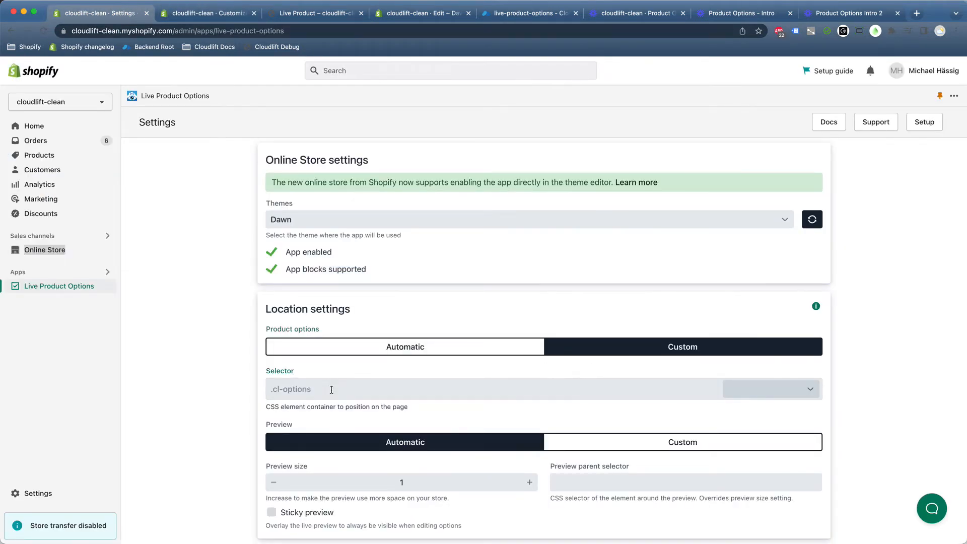
{"action": "type", "text": ".product-form__quantity"}
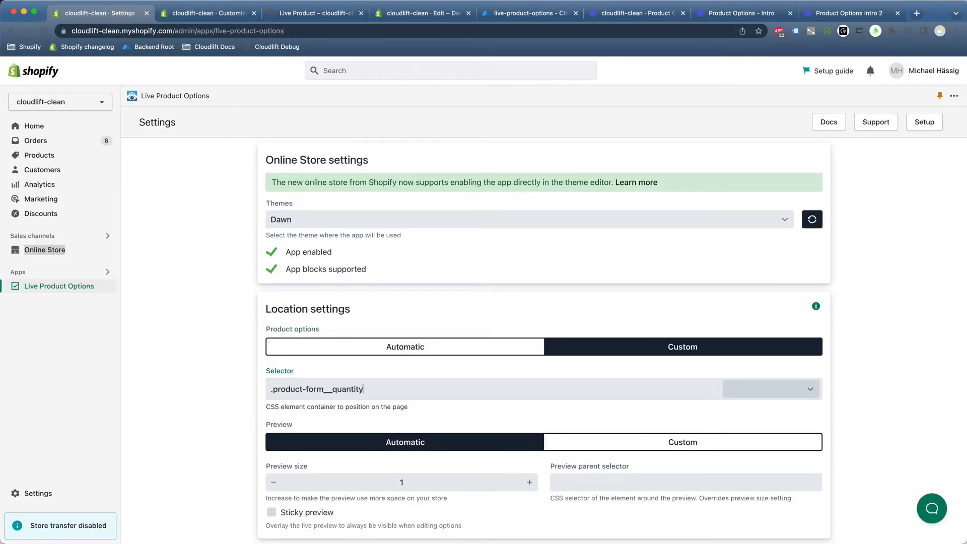
{"action": "left_click", "coordinate": [762, 389]}
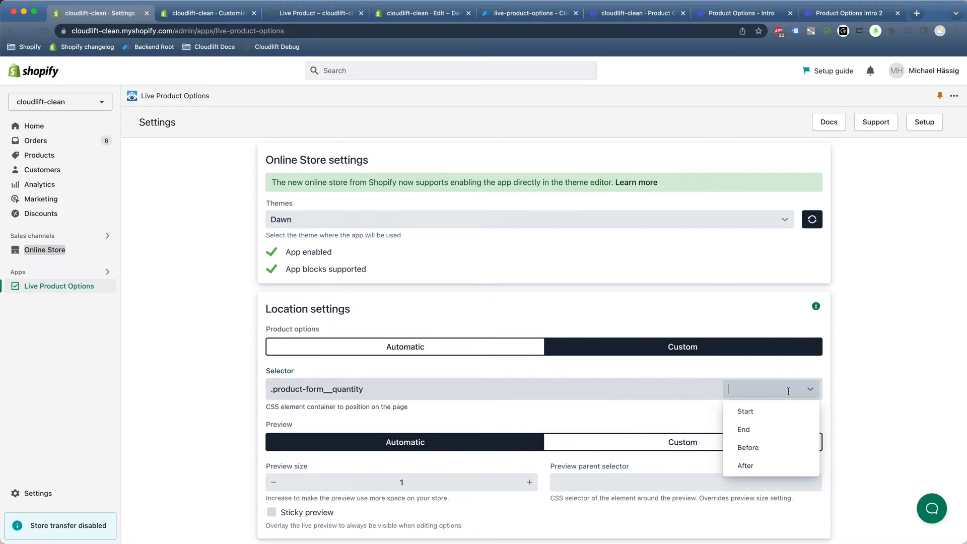
{"action": "left_click", "coordinate": [764, 448]}
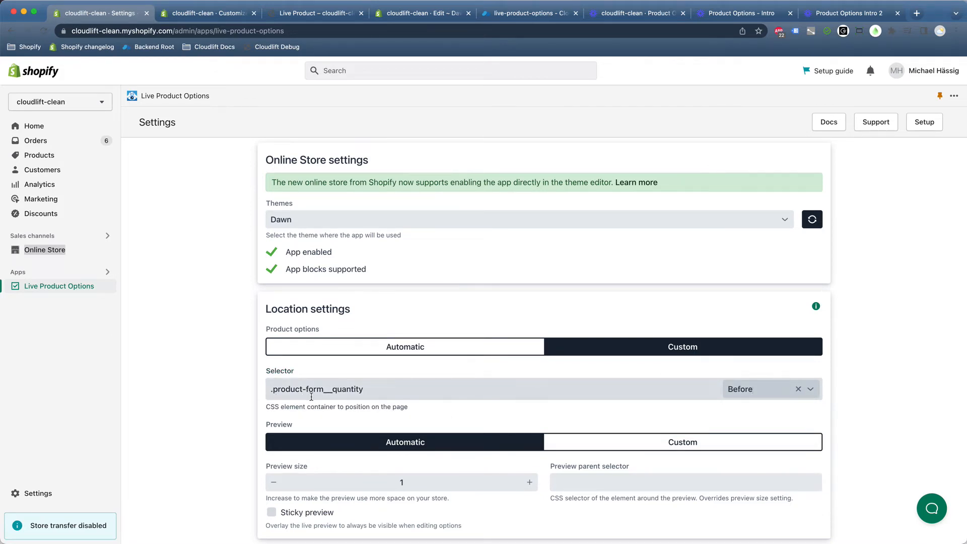
{"action": "left_click", "coordinate": [869, 388]}
{"action": "scroll", "coordinate": [869, 389], "scroll_direction": "up", "scroll_amount": 1}
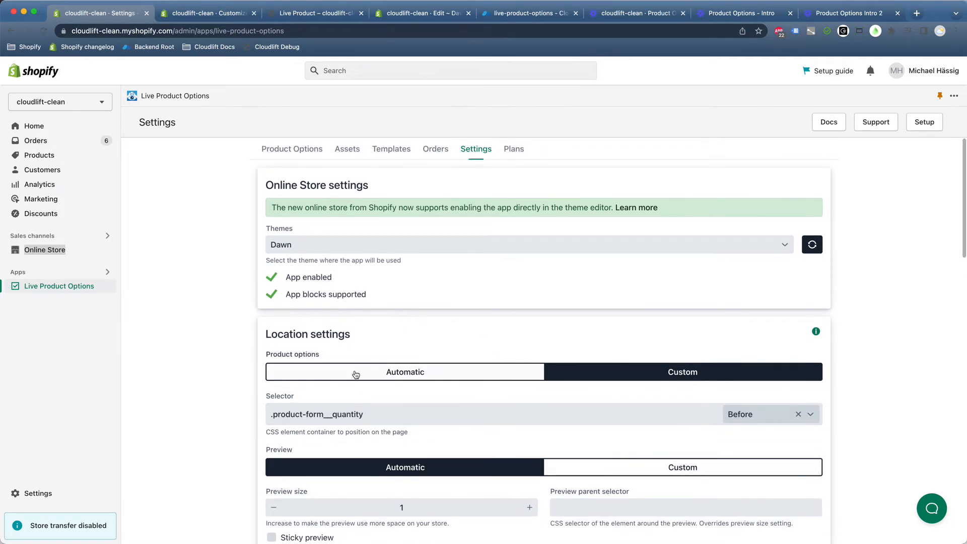
{"action": "left_click", "coordinate": [211, 13]}
{"action": "left_click", "coordinate": [307, 13]}
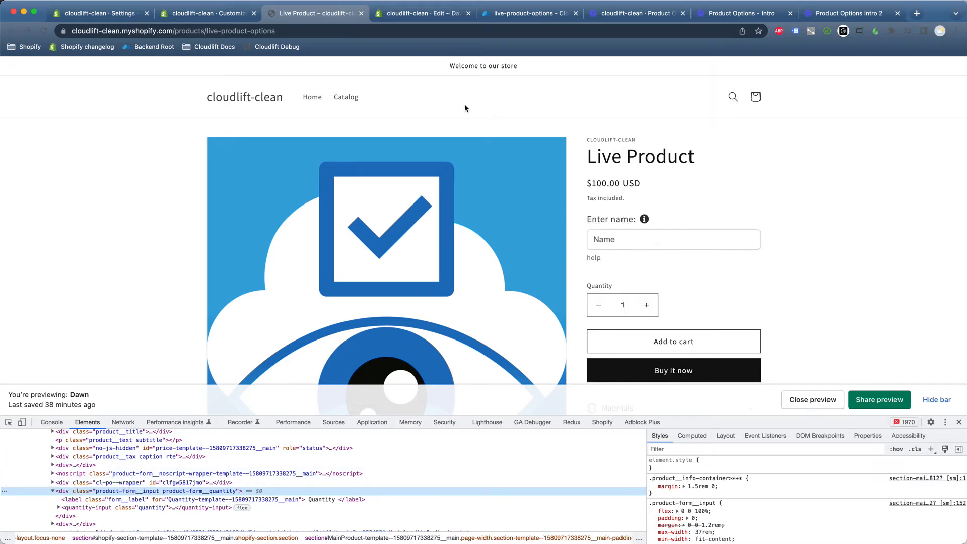
Switch to the Dawn code editor showing main-product.liquid at the quantity_selector block.
{"action": "left_click", "coordinate": [405, 16]}
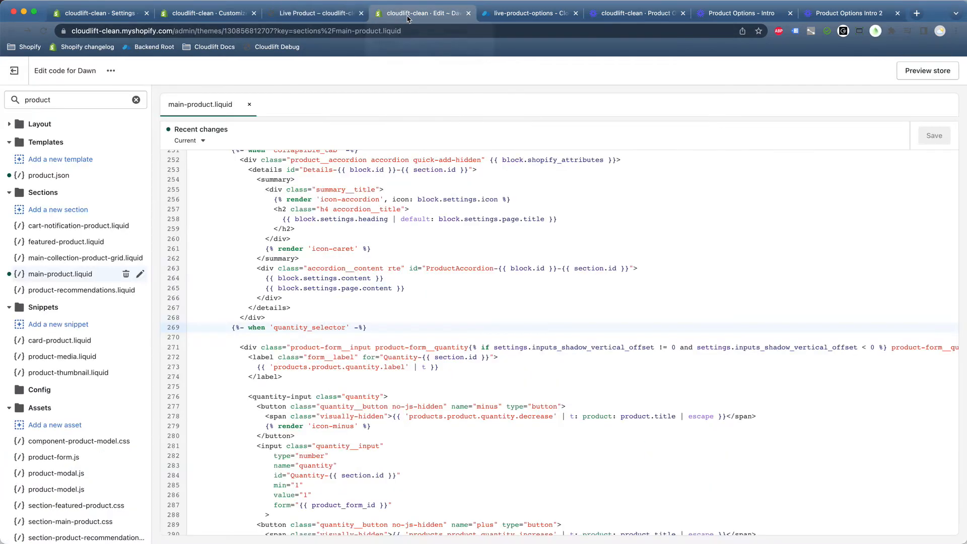
Insert <div class="cl-options"></div> below the quantity_selector case line and save main-product.liquid.
{"action": "scroll", "coordinate": [343, 192], "scroll_direction": "up", "scroll_amount": 3}
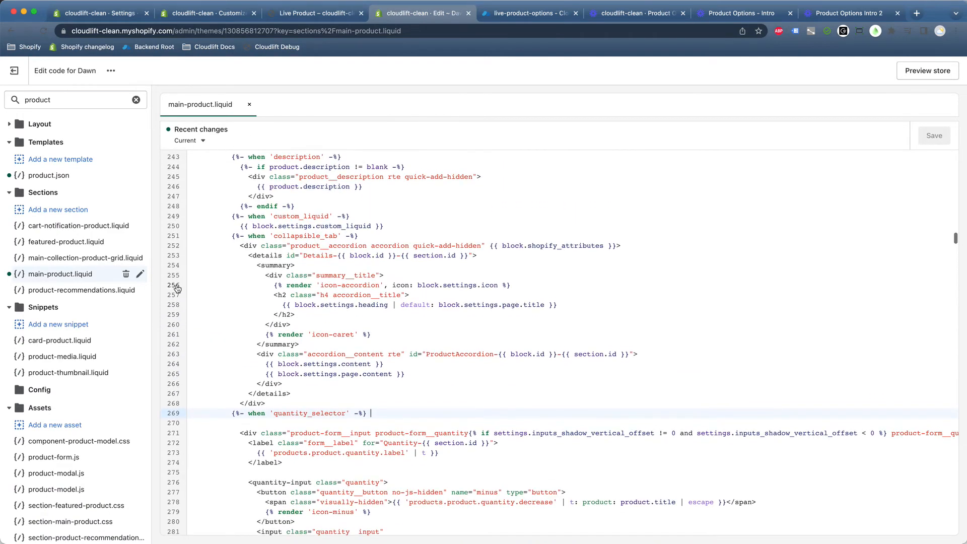
{"action": "scroll", "coordinate": [252, 352], "scroll_direction": "down", "scroll_amount": 1}
{"action": "scroll", "coordinate": [224, 382], "scroll_direction": "down", "scroll_amount": 3}
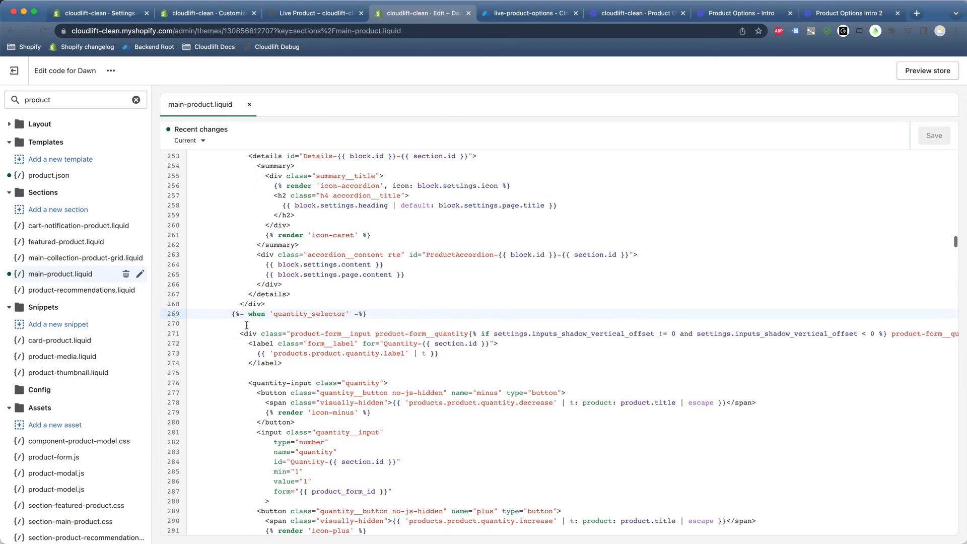
{"action": "left_click", "coordinate": [383, 305]}
{"action": "left_click", "coordinate": [388, 314]}
{"action": "key", "text": "Return"}
{"action": "key", "text": "Return"}
{"action": "type", "text": "<div"}
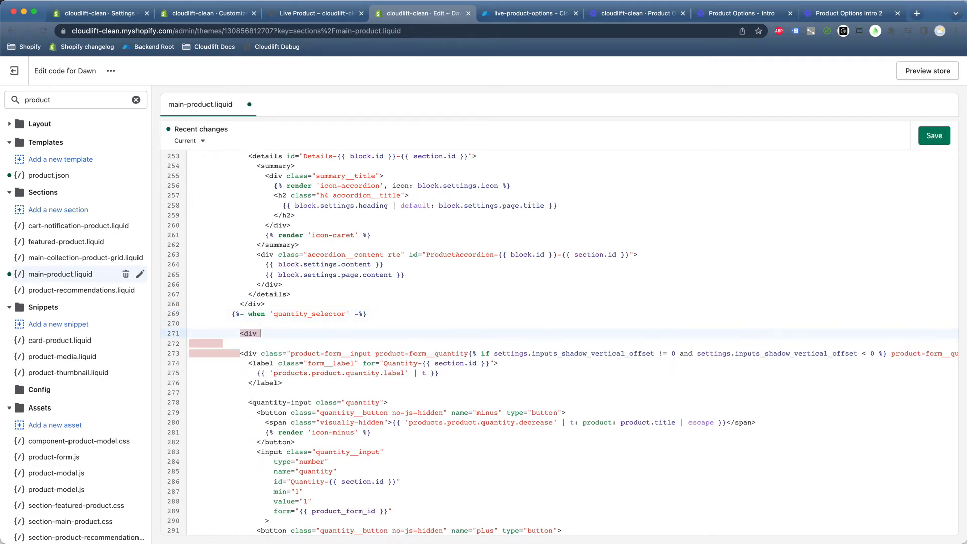
{"action": "type", "text": " class=\"cl-options\""}
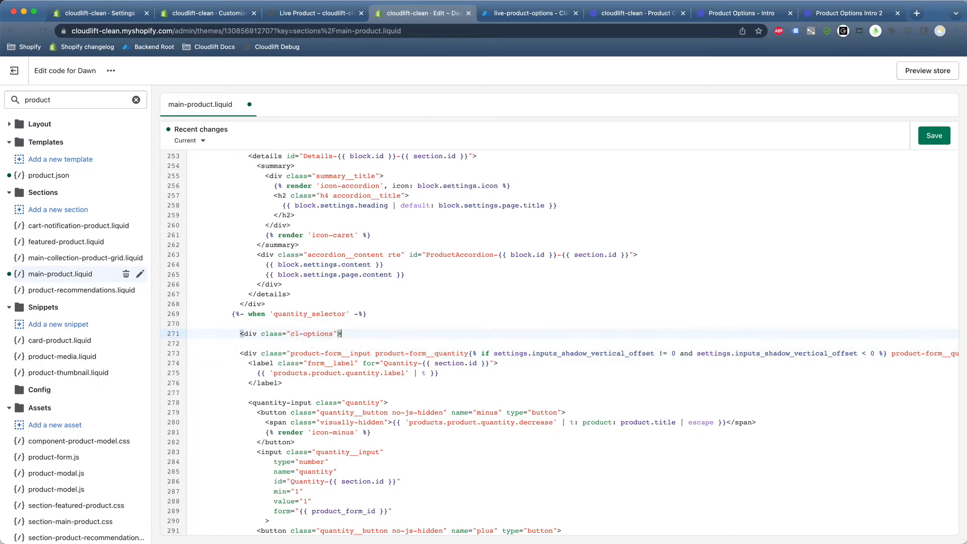
{"action": "type", "text": "></div>"}
{"action": "key", "text": "super+s"}
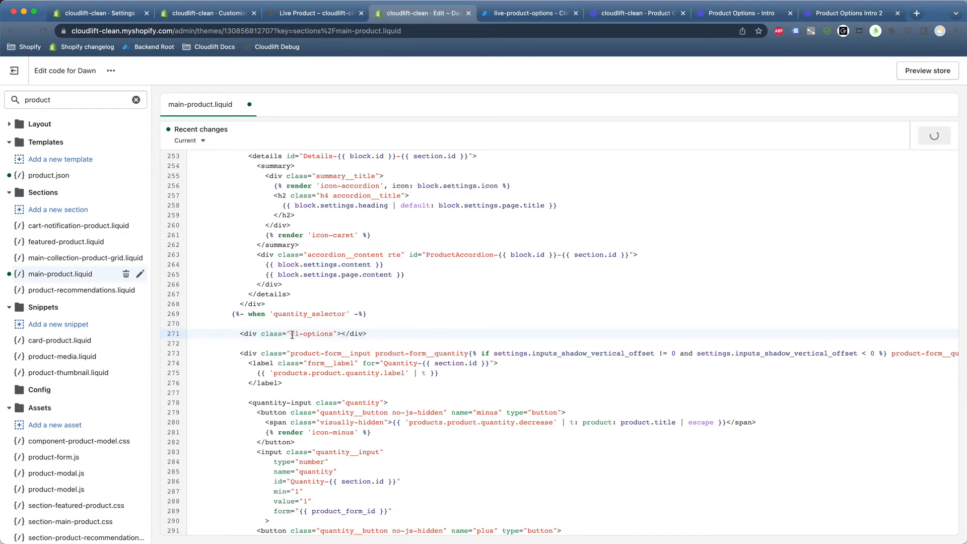
{"action": "left_click_drag", "start_coordinate": [291, 334], "coordinate": [334, 334]}
{"action": "key", "text": "super+c"}
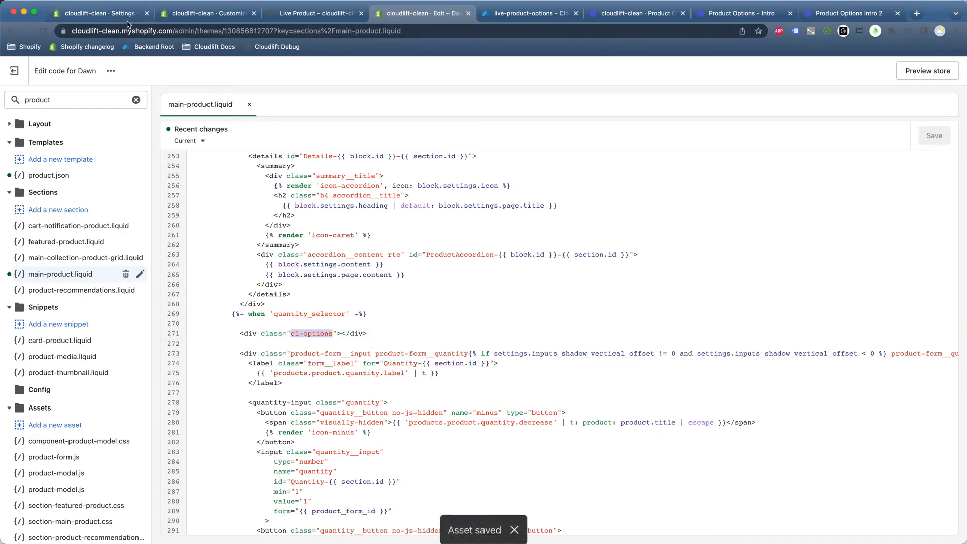
Replace the product options selector with .cl-options and remove the Before position setting.
{"action": "key", "text": "super+1"}
{"action": "left_click_drag", "start_coordinate": [406, 418], "coordinate": [288, 412]}
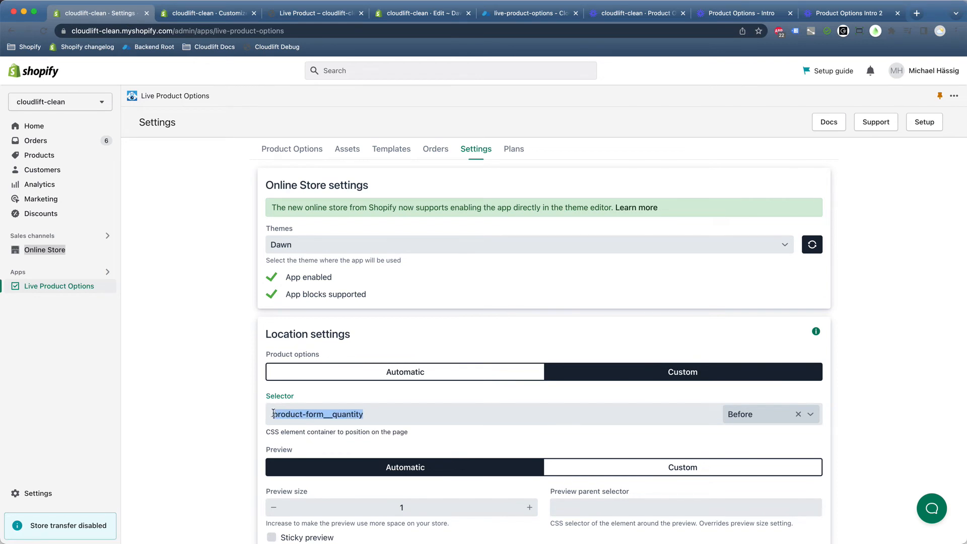
{"action": "key", "text": "super+v"}
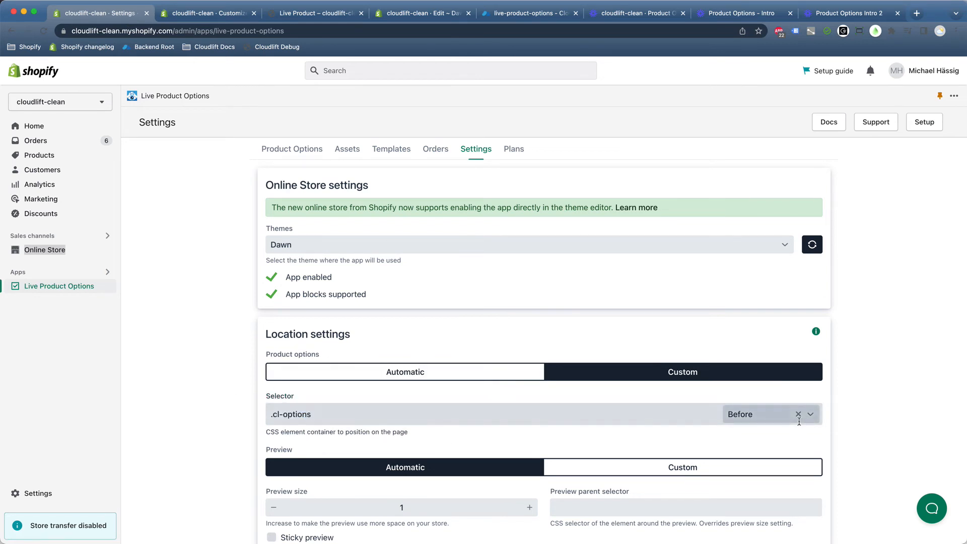
{"action": "left_click", "coordinate": [797, 414]}
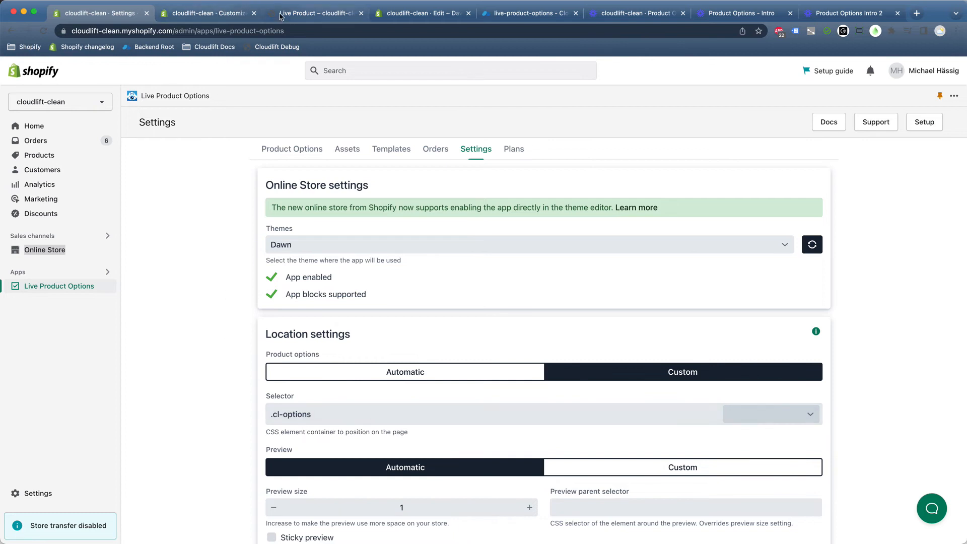
Inspect the storefront's name field to confirm it sits inside div.cl-options above Quantity.
{"action": "left_click", "coordinate": [314, 13]}
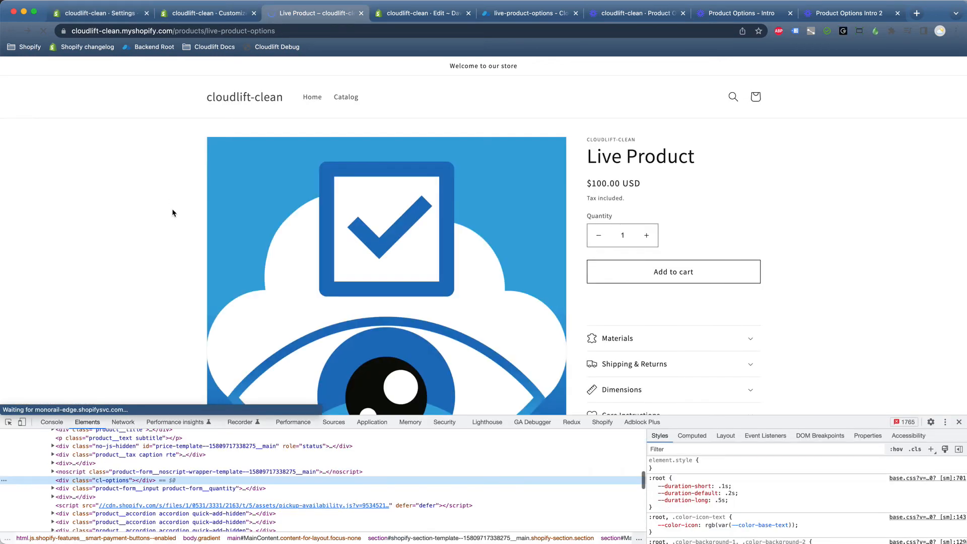
{"action": "right_click", "coordinate": [633, 221]}
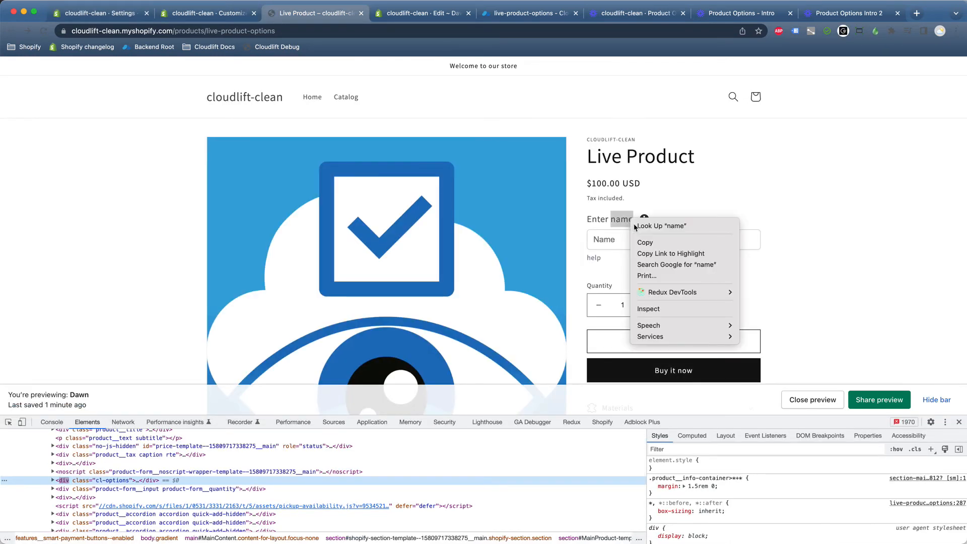
{"action": "left_click", "coordinate": [648, 309]}
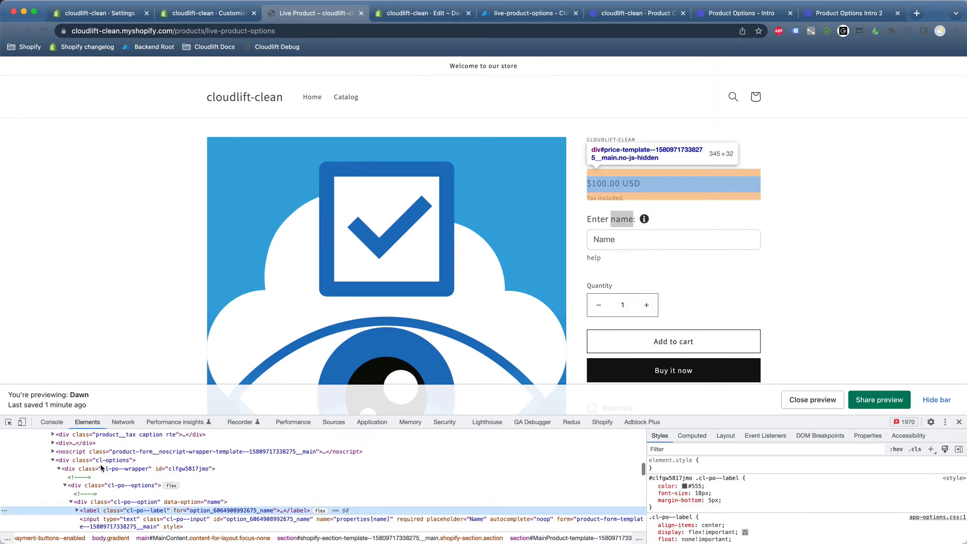
{"action": "left_click", "coordinate": [117, 461]}
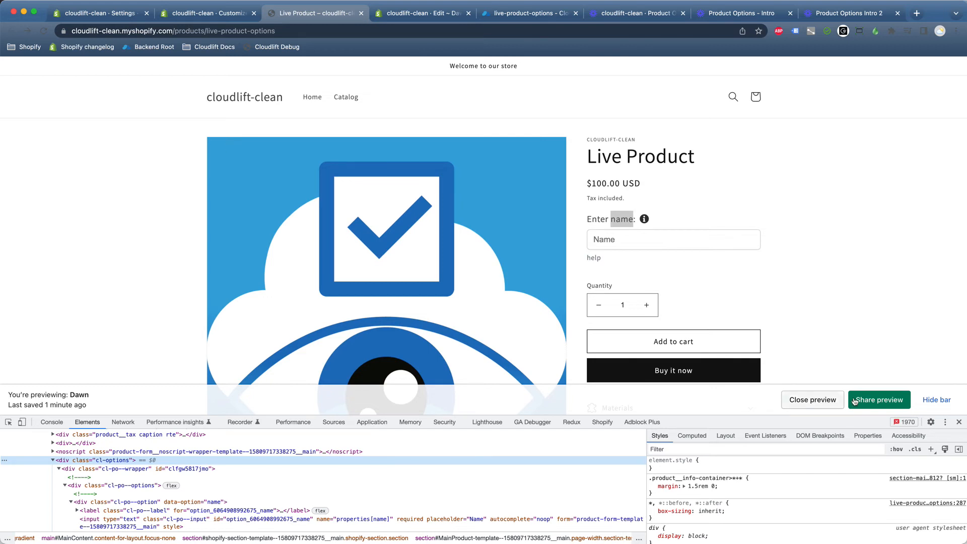
{"action": "left_click", "coordinate": [959, 422]}
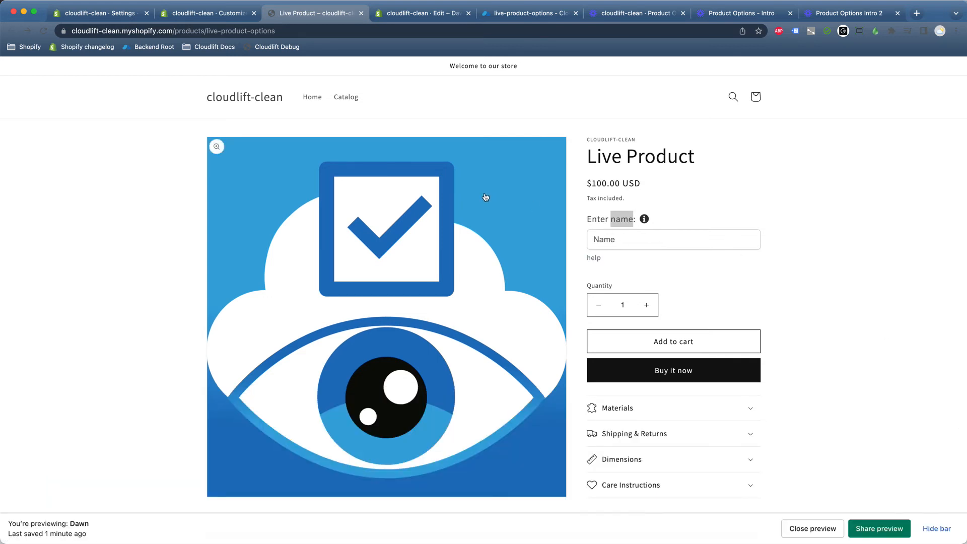
Set Product options location to Automatic in the app settings, then view the Live Product page.
{"action": "left_click", "coordinate": [113, 16]}
{"action": "scroll", "coordinate": [334, 361], "scroll_direction": "down", "scroll_amount": 3}
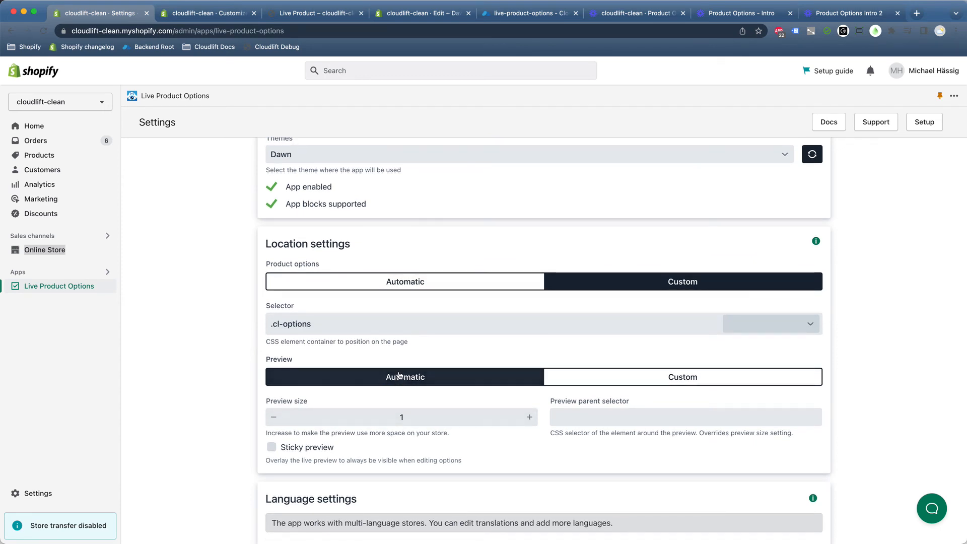
{"action": "scroll", "coordinate": [370, 370], "scroll_direction": "up", "scroll_amount": 1}
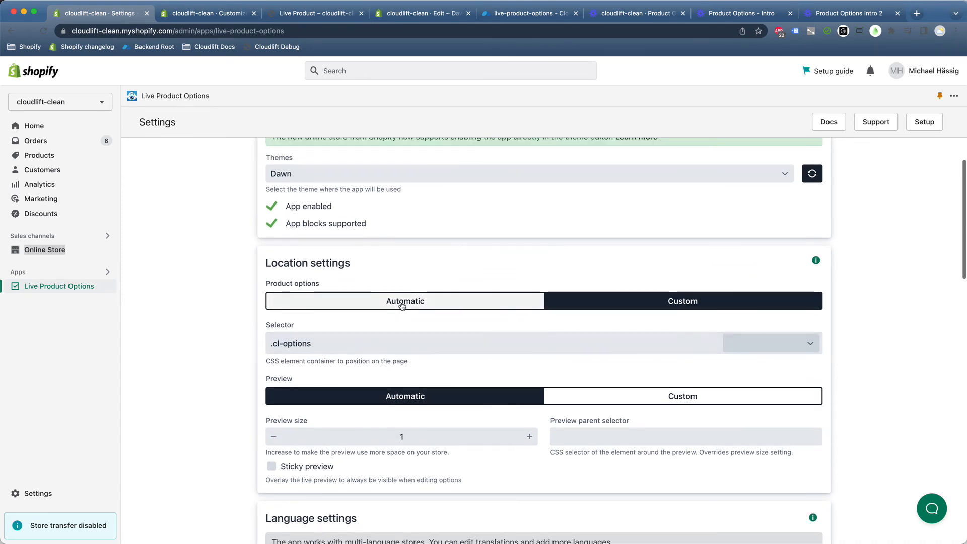
{"action": "left_click", "coordinate": [400, 301]}
{"action": "scroll", "coordinate": [280, 336], "scroll_direction": "down", "scroll_amount": 1}
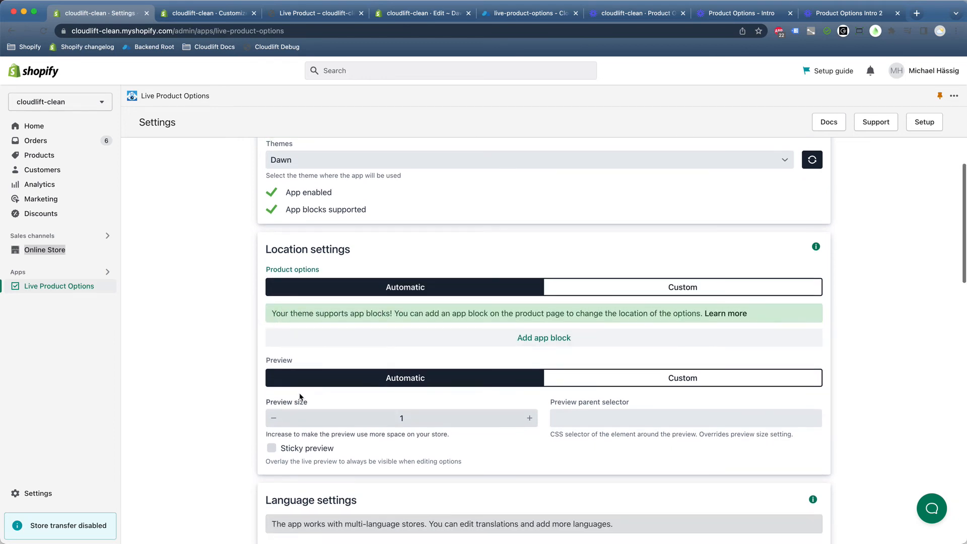
{"action": "left_click", "coordinate": [223, 14]}
{"action": "left_click", "coordinate": [282, 14]}
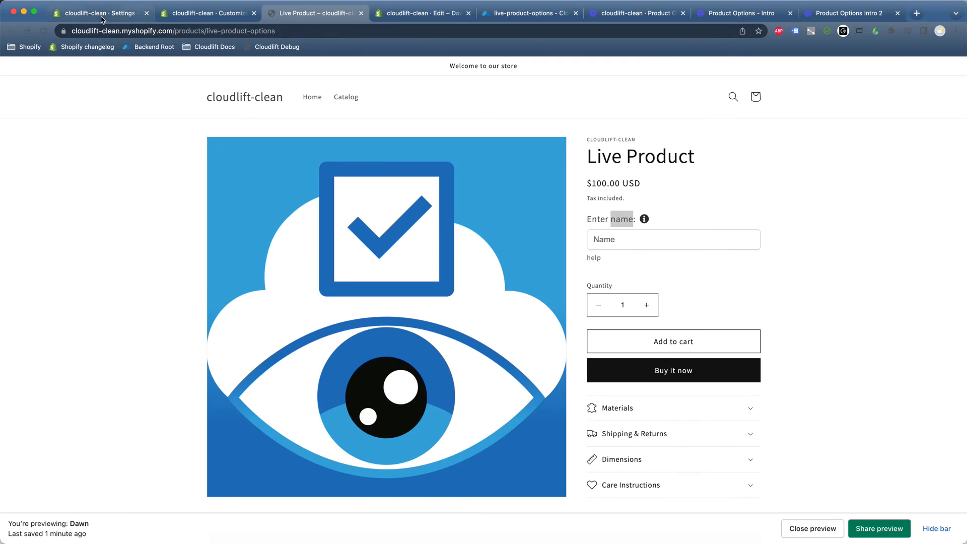
Inspect the product image's markup in a taller DevTools panel.
{"action": "right_click", "coordinate": [339, 244]}
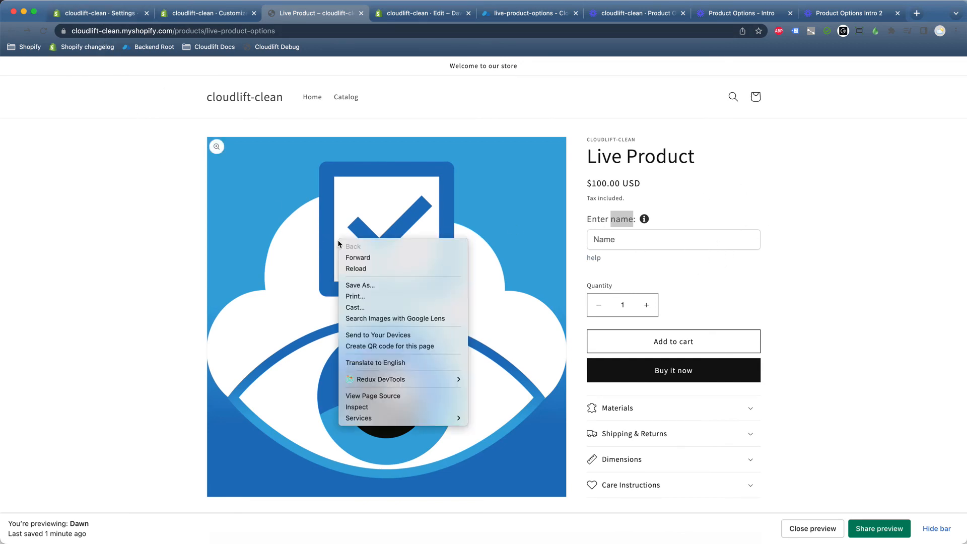
{"action": "left_click", "coordinate": [358, 407]}
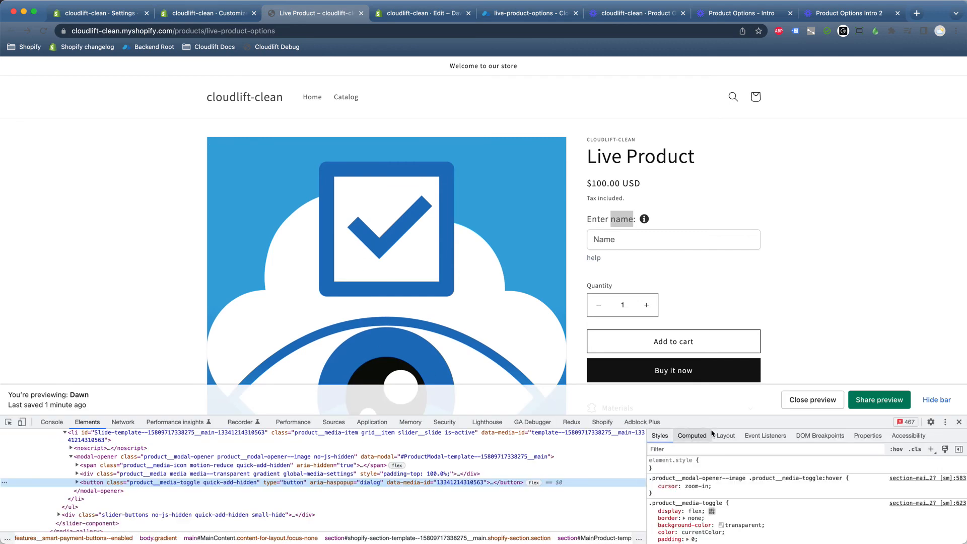
{"action": "left_click_drag", "start_coordinate": [543, 417], "coordinate": [544, 386]}
{"action": "scroll", "coordinate": [142, 452], "scroll_direction": "up", "scroll_amount": 3}
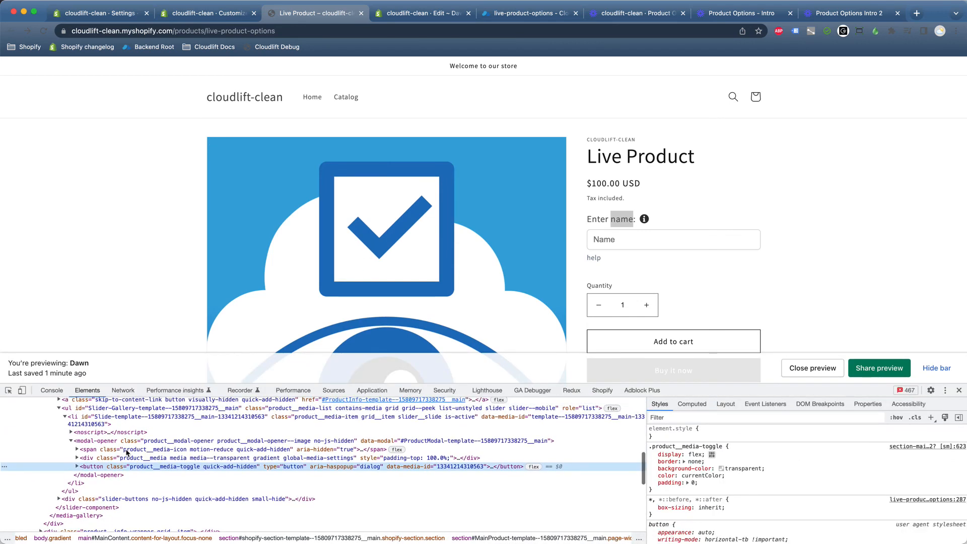
{"action": "scroll", "coordinate": [81, 435], "scroll_direction": "up", "scroll_amount": 1}
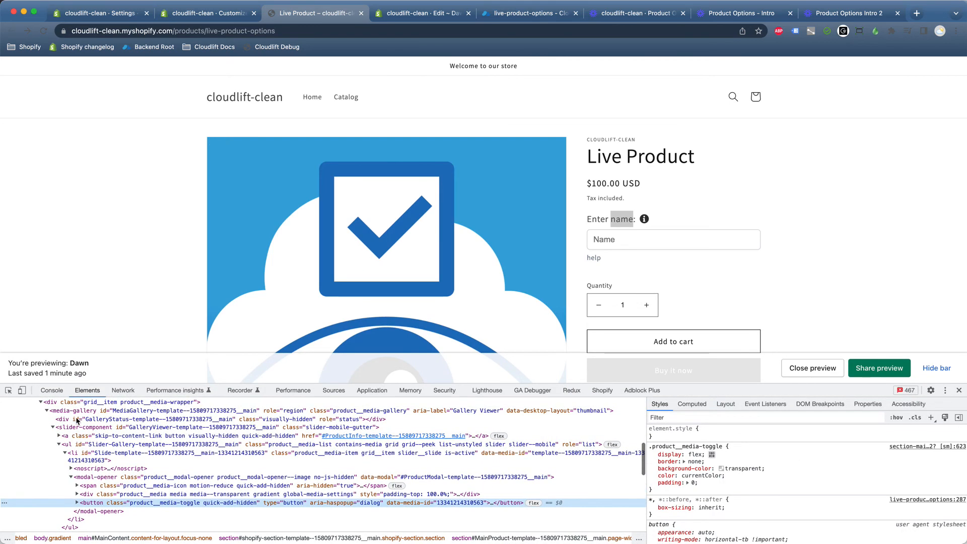
Select the media-gallery element and copy its product__media-gallery class name.
{"action": "left_click", "coordinate": [59, 414]}
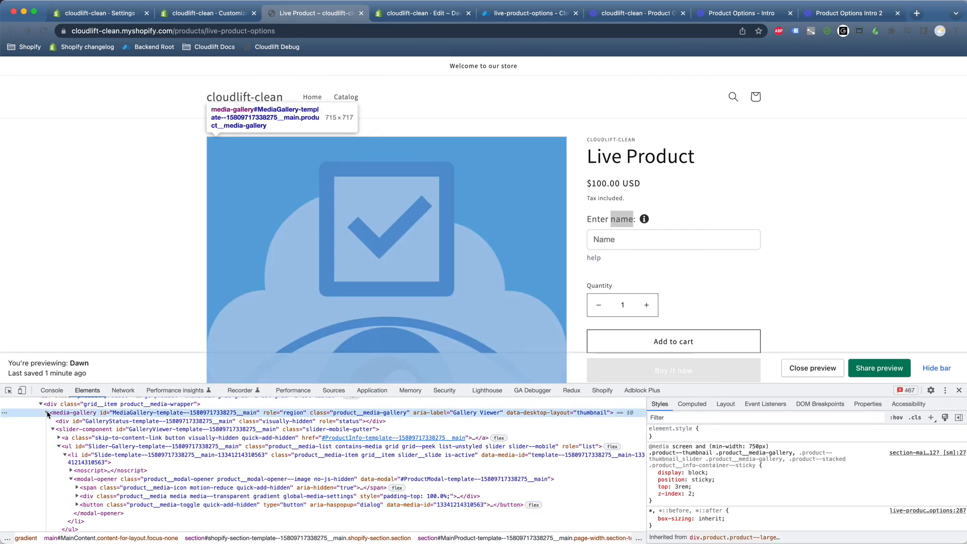
{"action": "left_click", "coordinate": [46, 412]}
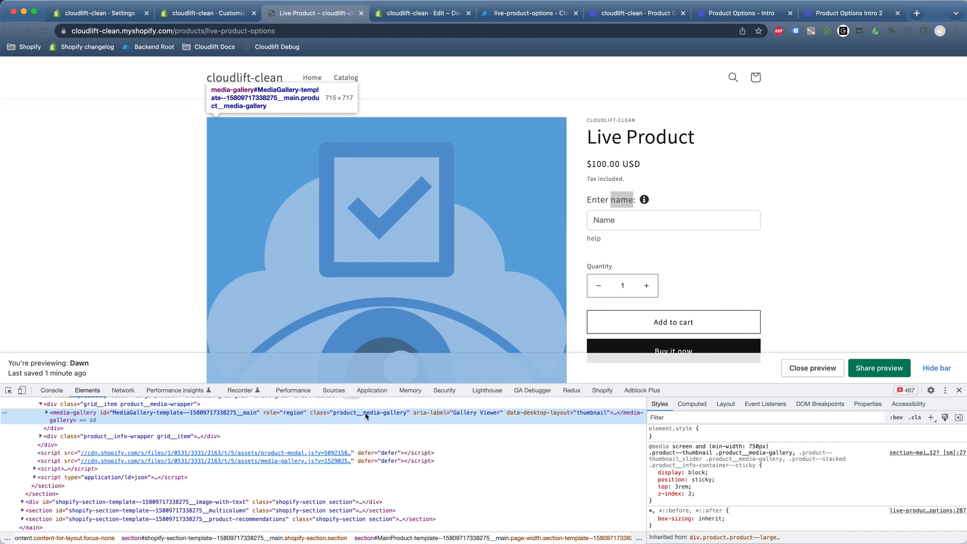
{"action": "double_click", "coordinate": [368, 414]}
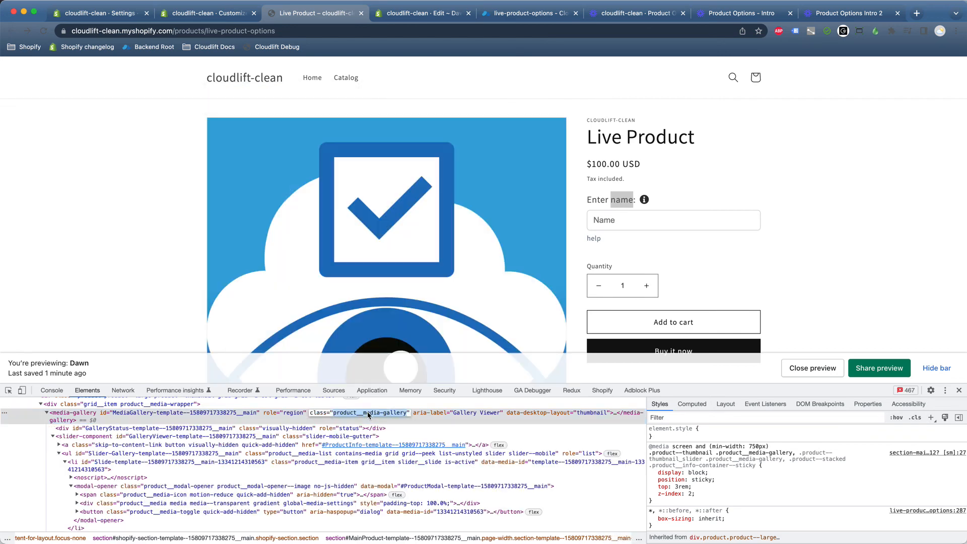
{"action": "left_click", "coordinate": [215, 20]}
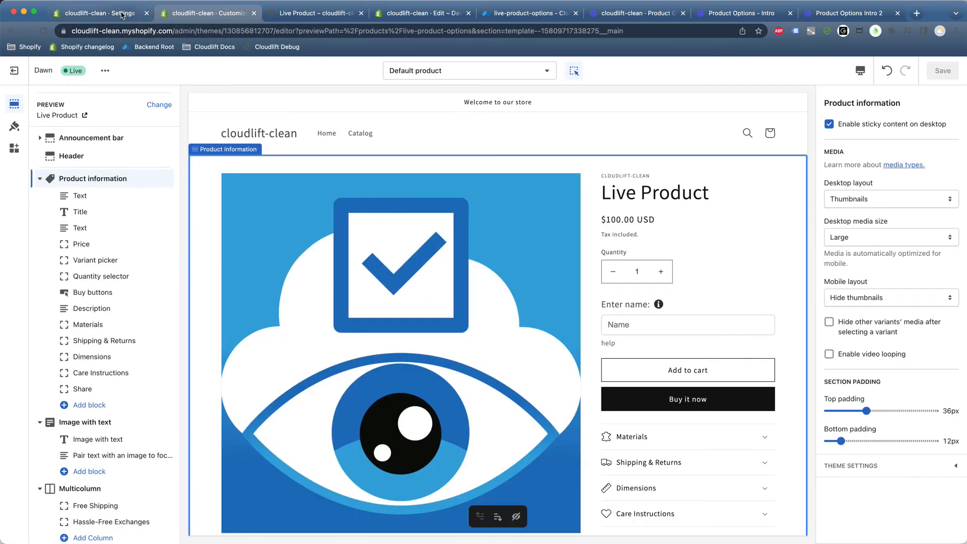
Set the preview placement to Custom with selector .product__media-gallery.
{"action": "left_click", "coordinate": [100, 13]}
{"action": "left_click", "coordinate": [579, 380]}
{"action": "left_click", "coordinate": [403, 418]}
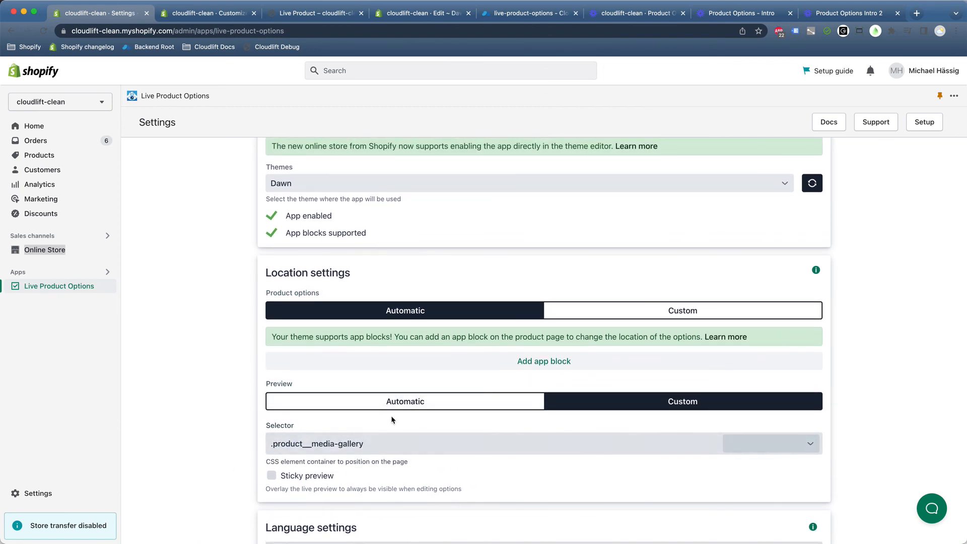
{"action": "scroll", "coordinate": [375, 399], "scroll_direction": "up", "scroll_amount": 1}
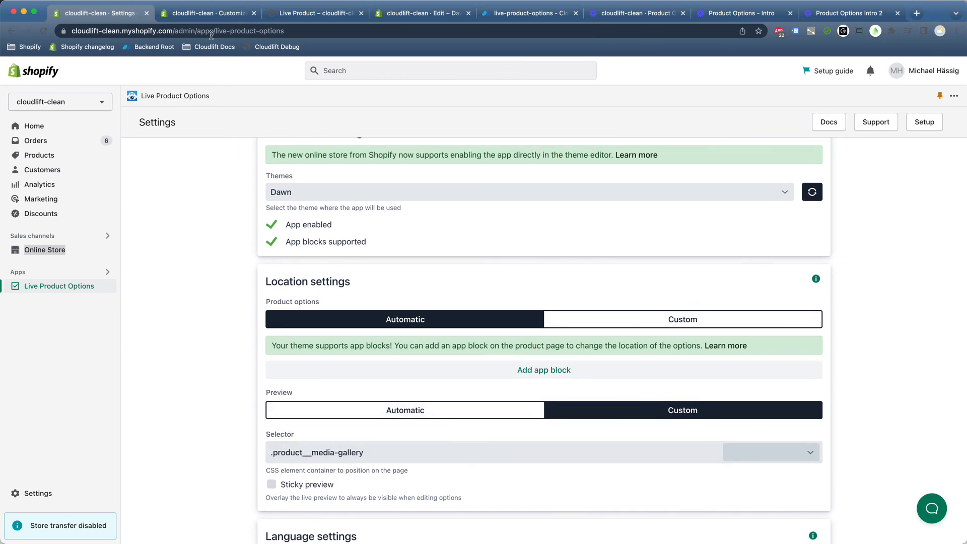
Check the Live Product storefront page, then open the app's support chat form.
{"action": "left_click", "coordinate": [291, 15]}
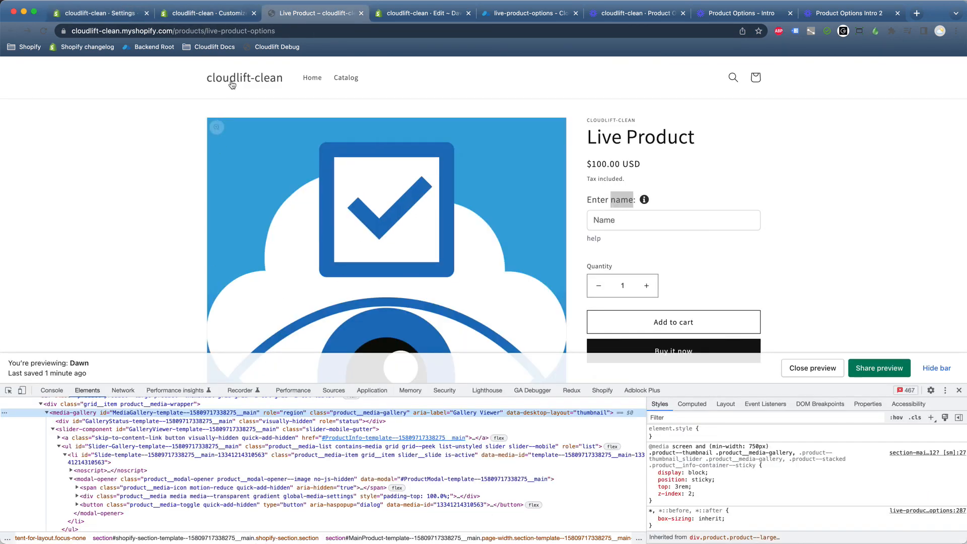
{"action": "left_click", "coordinate": [133, 18]}
{"action": "scroll", "coordinate": [524, 396], "scroll_direction": "up", "scroll_amount": 1}
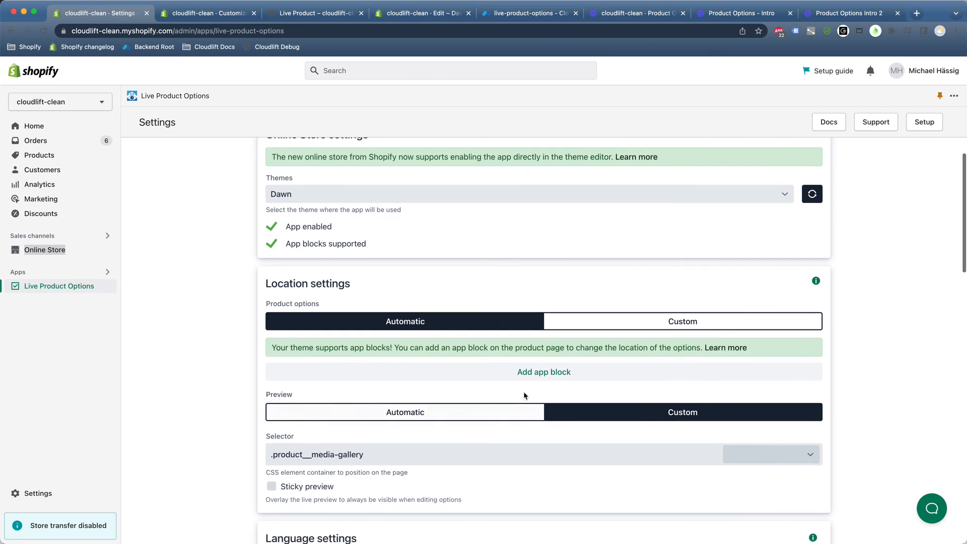
{"action": "scroll", "coordinate": [455, 461], "scroll_direction": "up", "scroll_amount": 3}
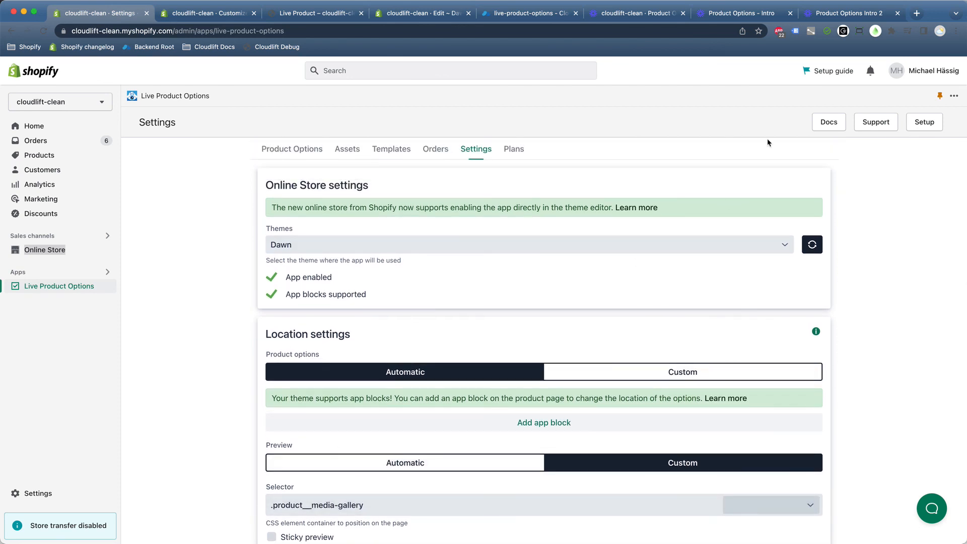
{"action": "left_click", "coordinate": [869, 122]}
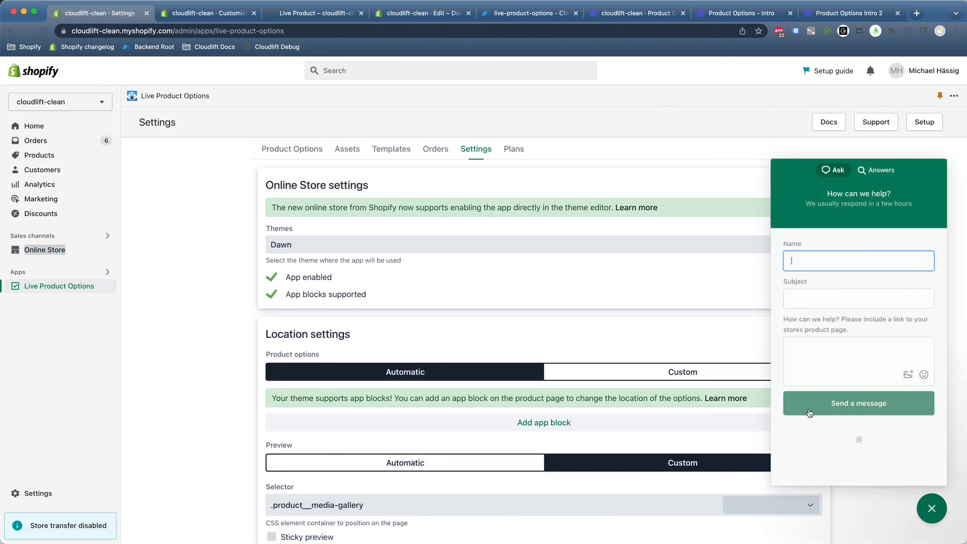